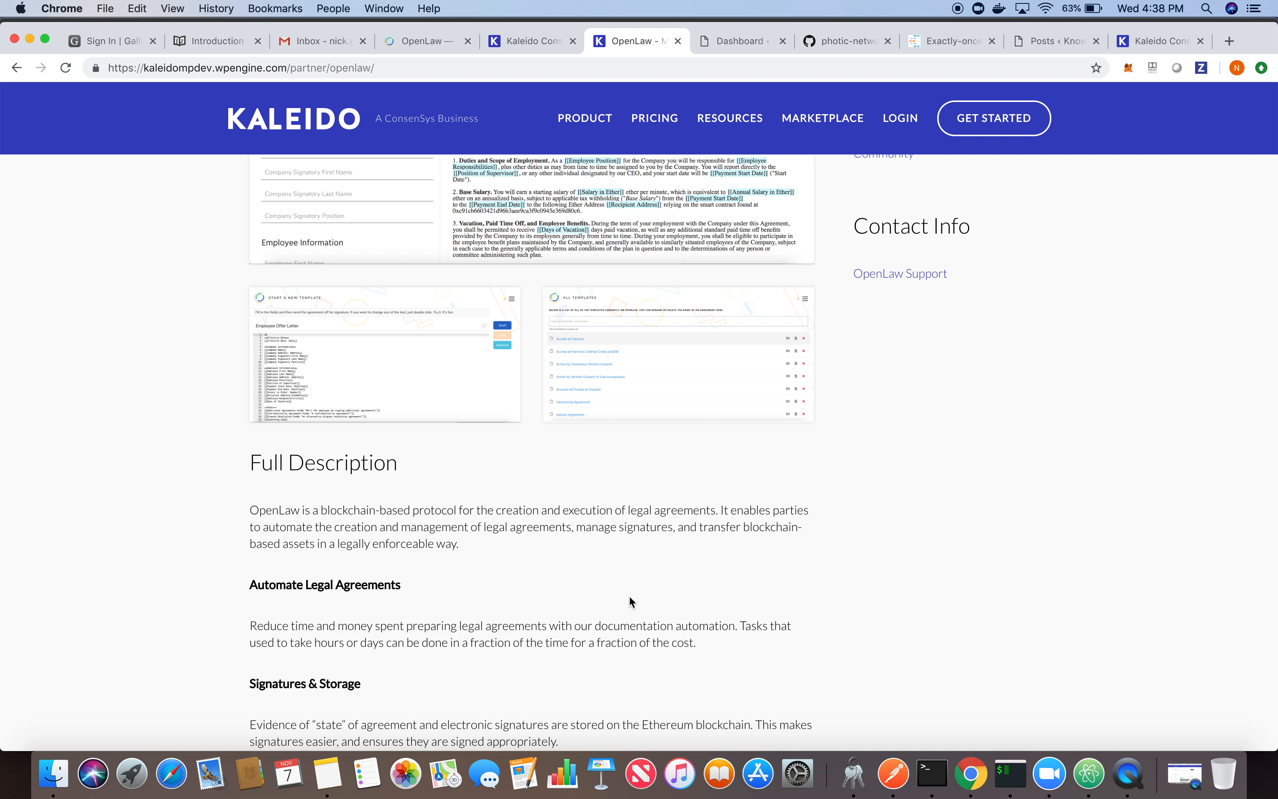
- Provision the OpenLaw service in the OpenLaw Environment on Kaleido, keeping the name "Kaleido Finance Group - openlaw"
scroll(630, 599, "up", 10)
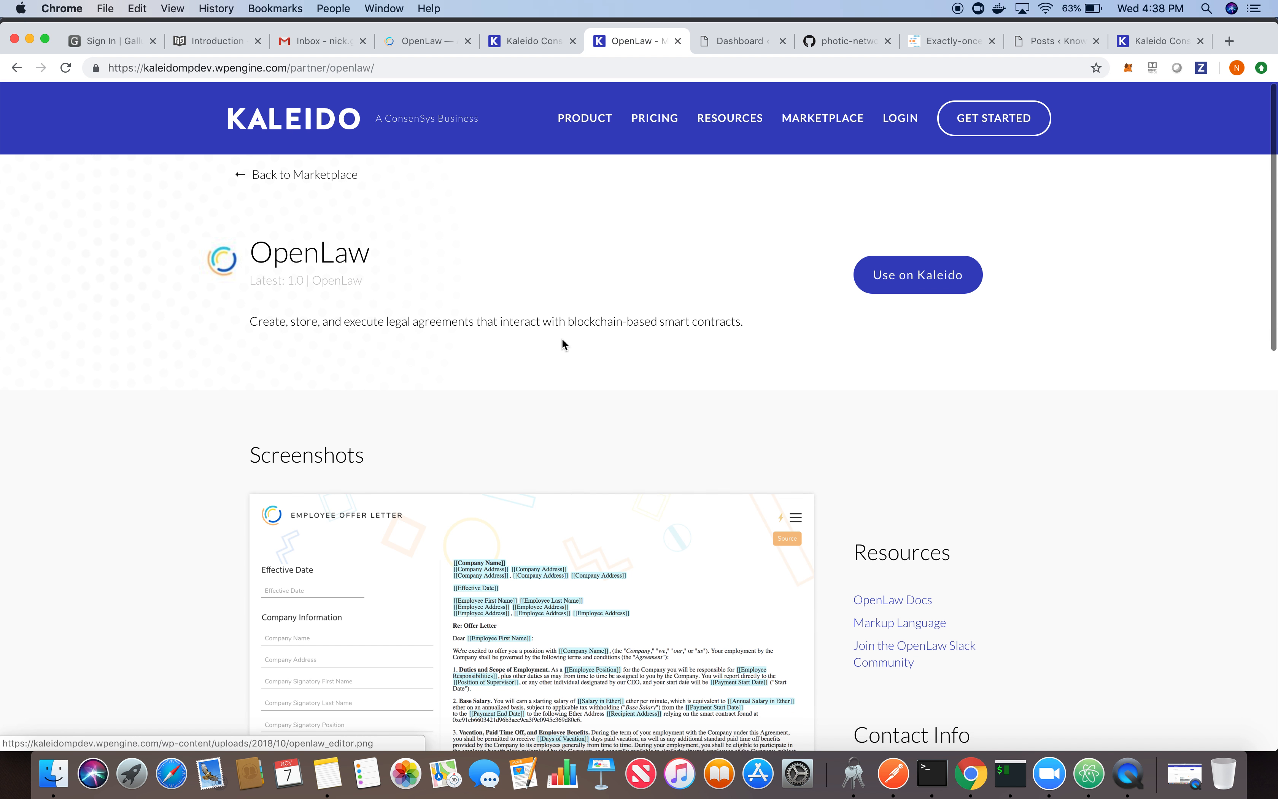
left_click(522, 42)
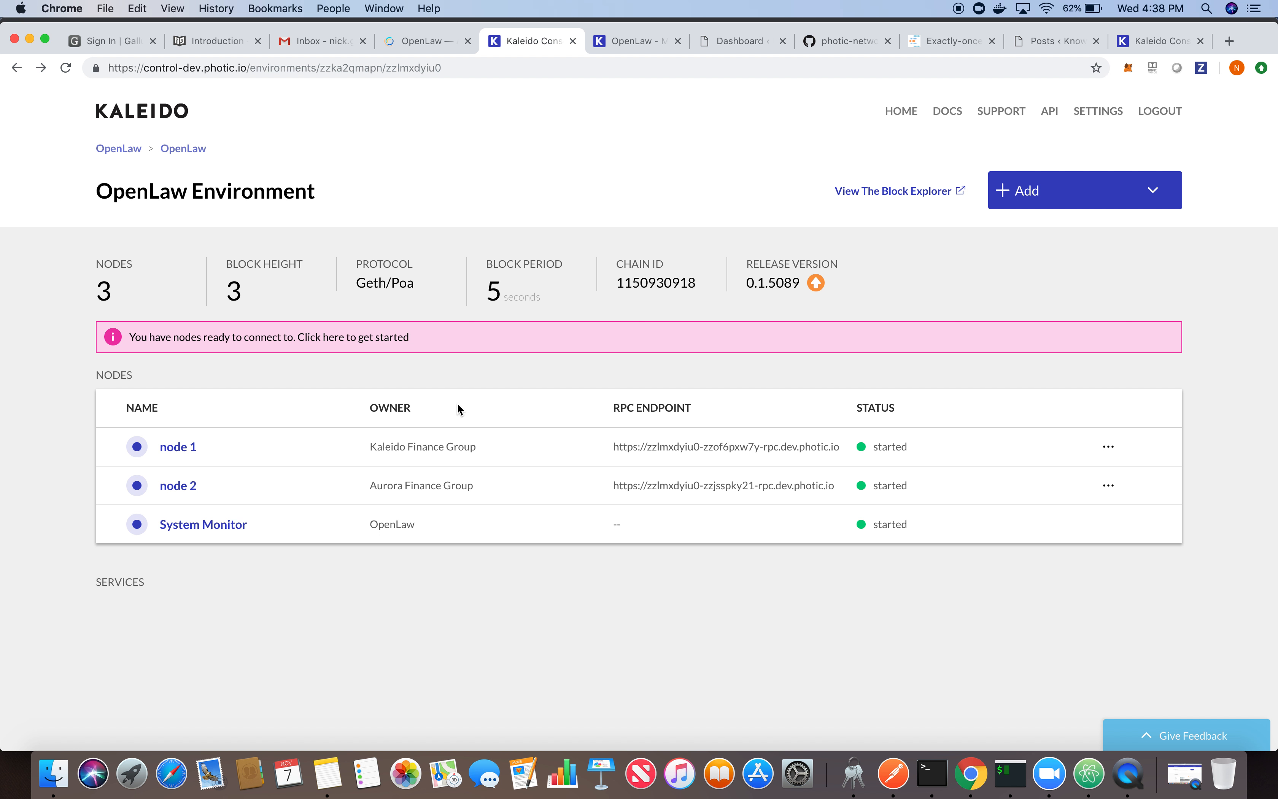
left_click(1076, 207)
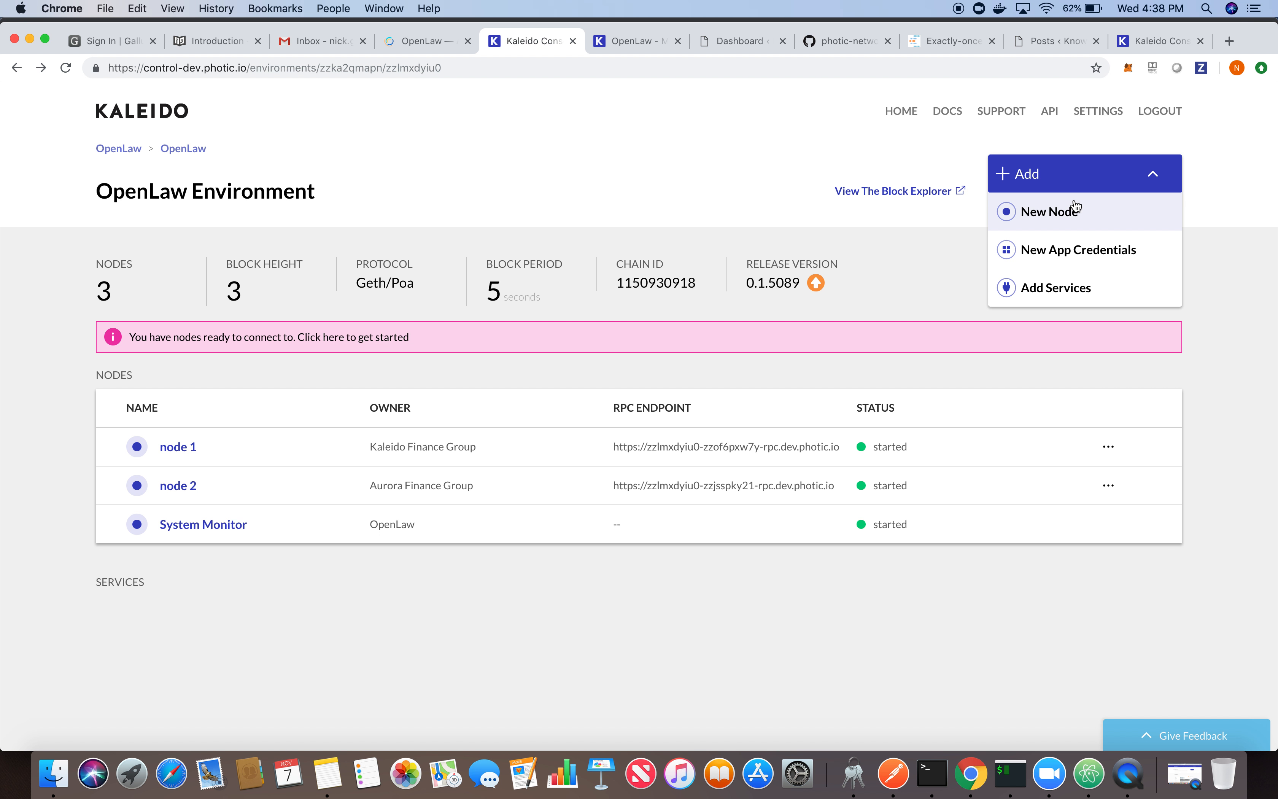
left_click(1065, 288)
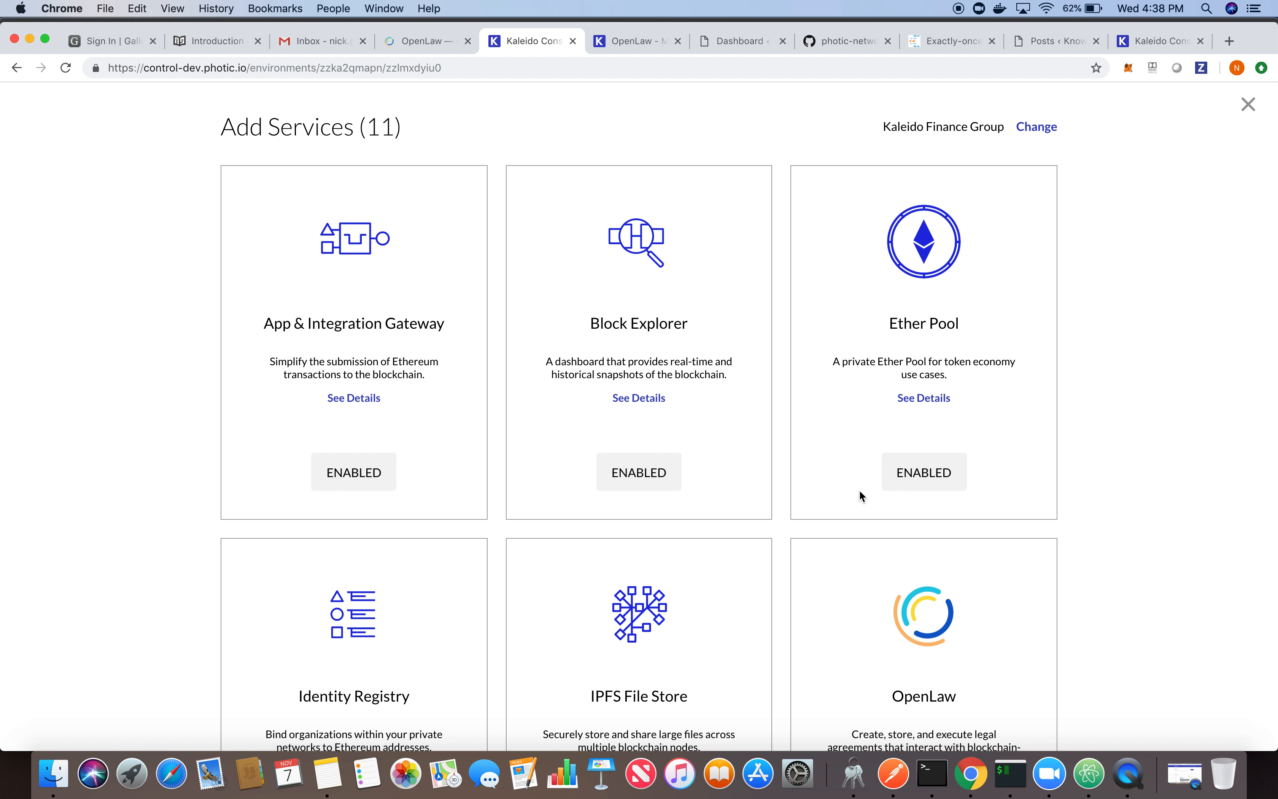
scroll(786, 600, "down", 15)
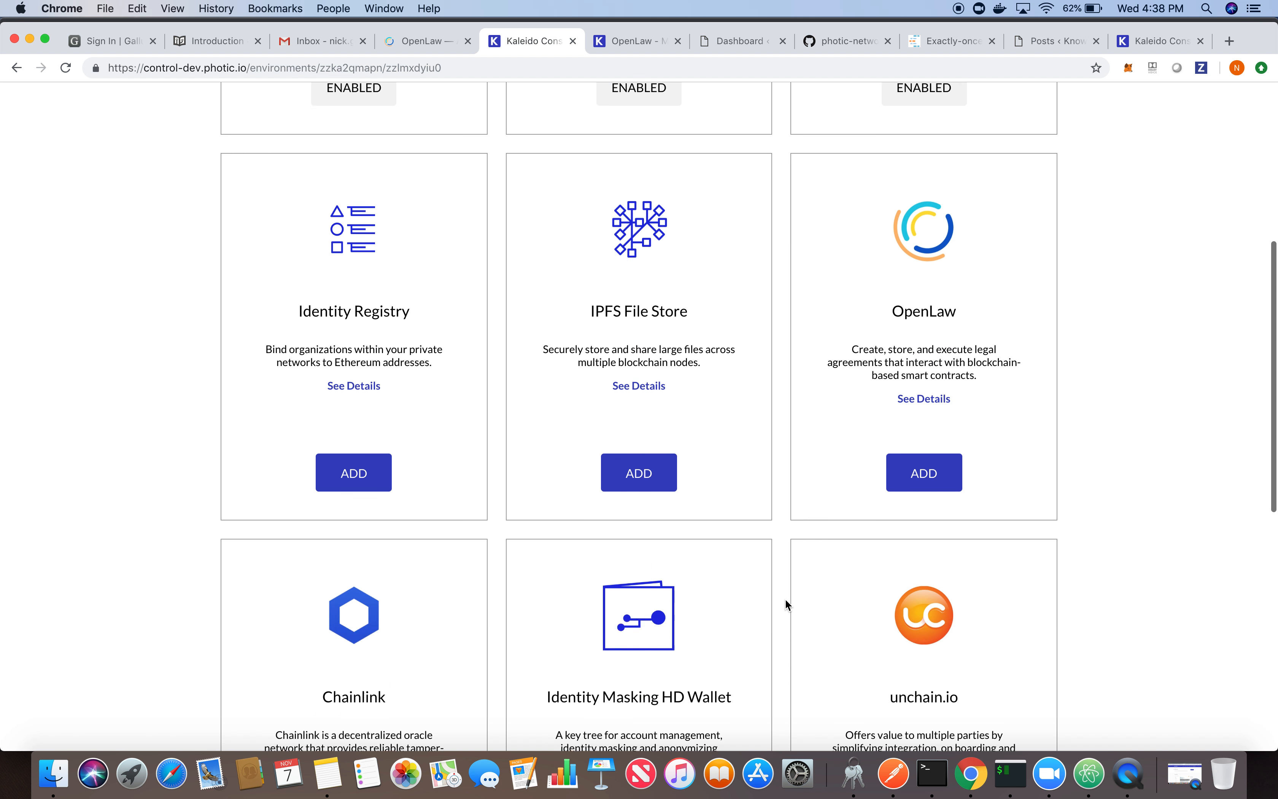
scroll(786, 599, "up", 6)
scroll(785, 598, "up", 5)
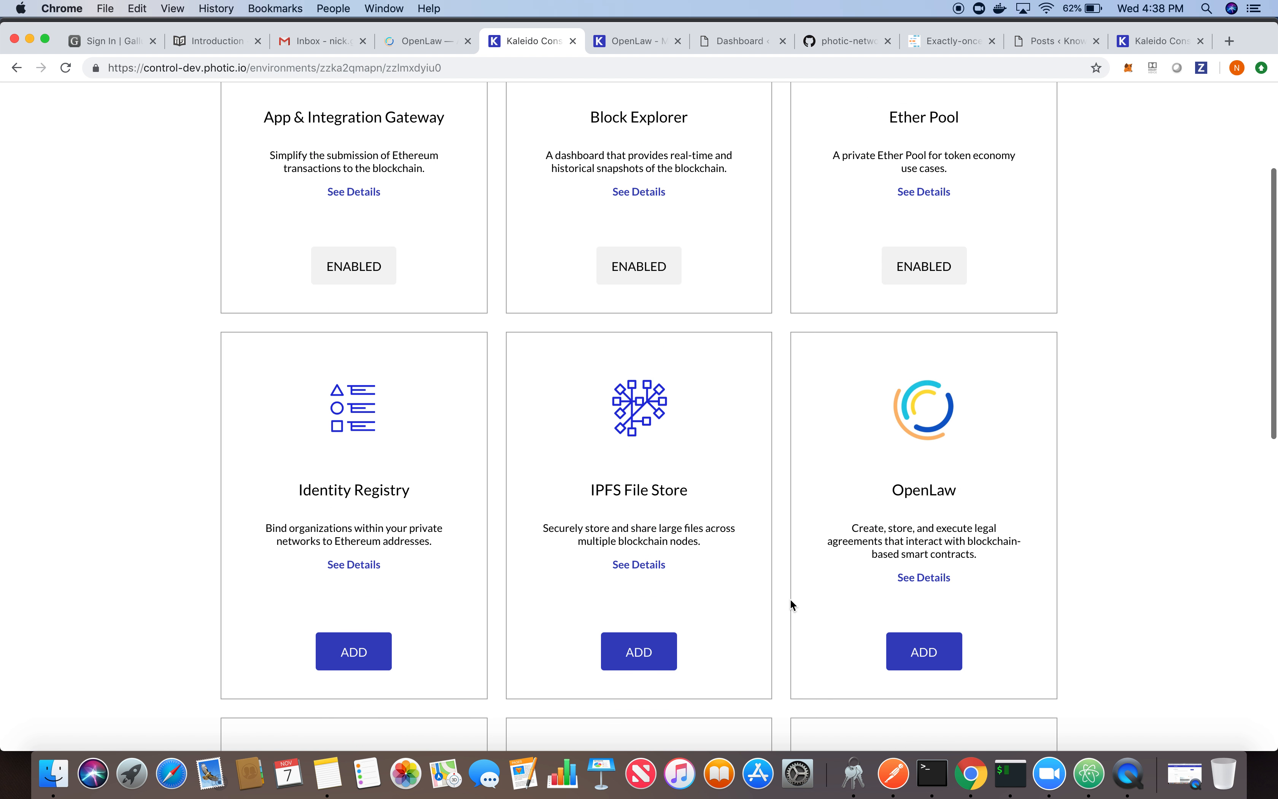
left_click(921, 666)
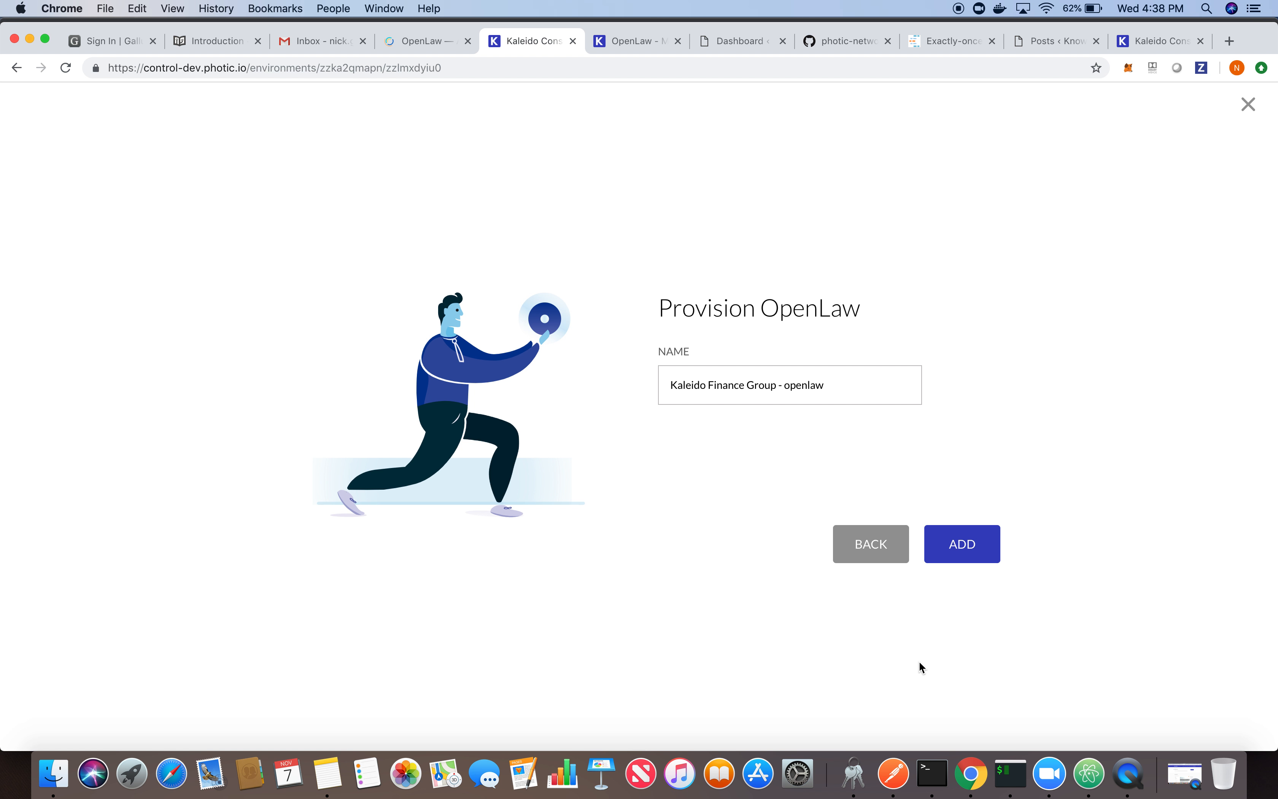
left_click(964, 554)
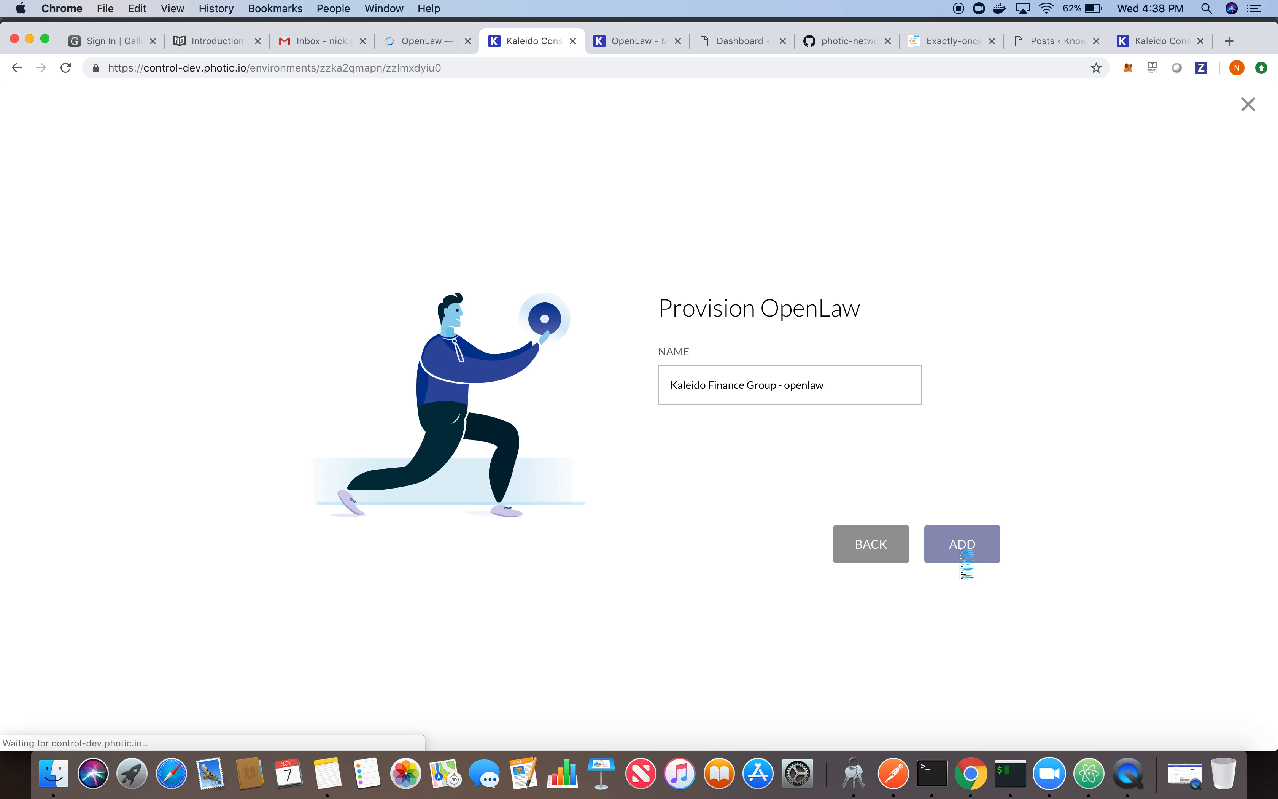
left_click(607, 509)
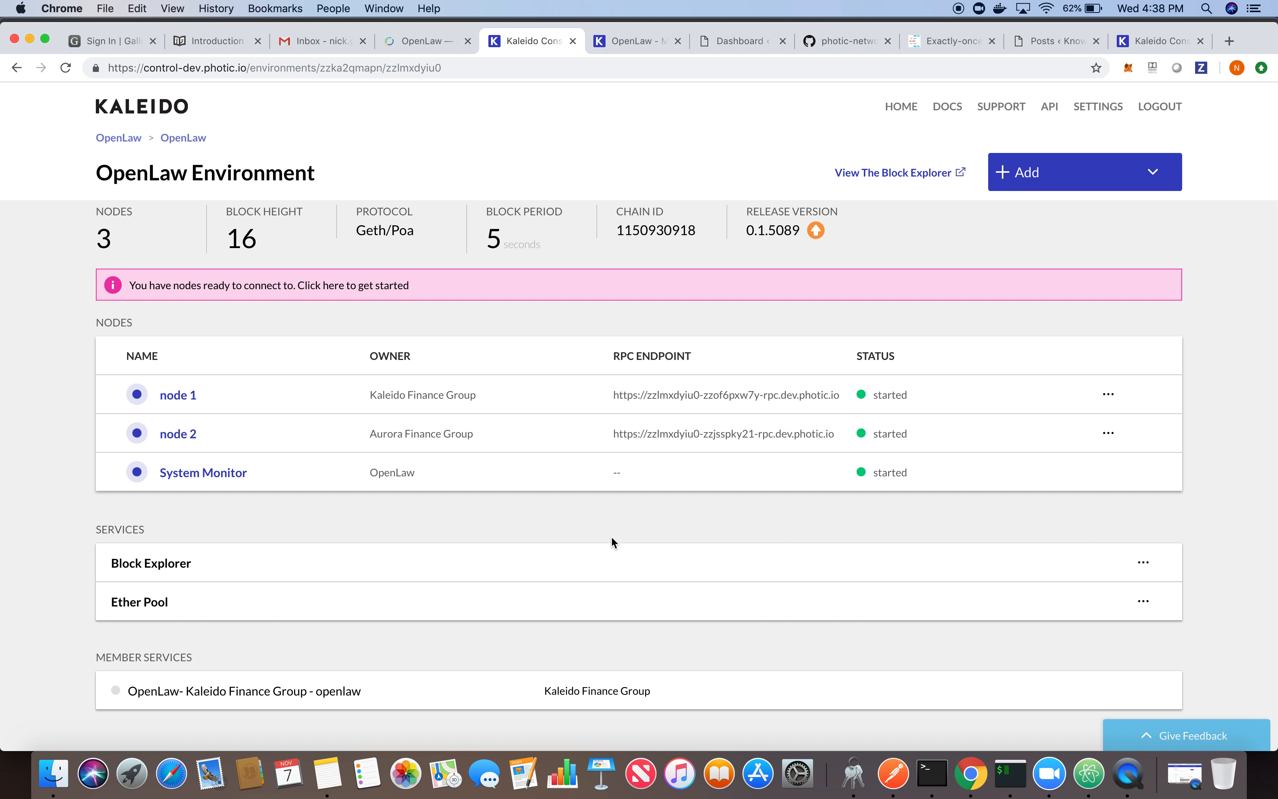
- Refresh the environment page and open the dashboard of the Kaleido Finance Group OpenLaw member service
key("super+r")
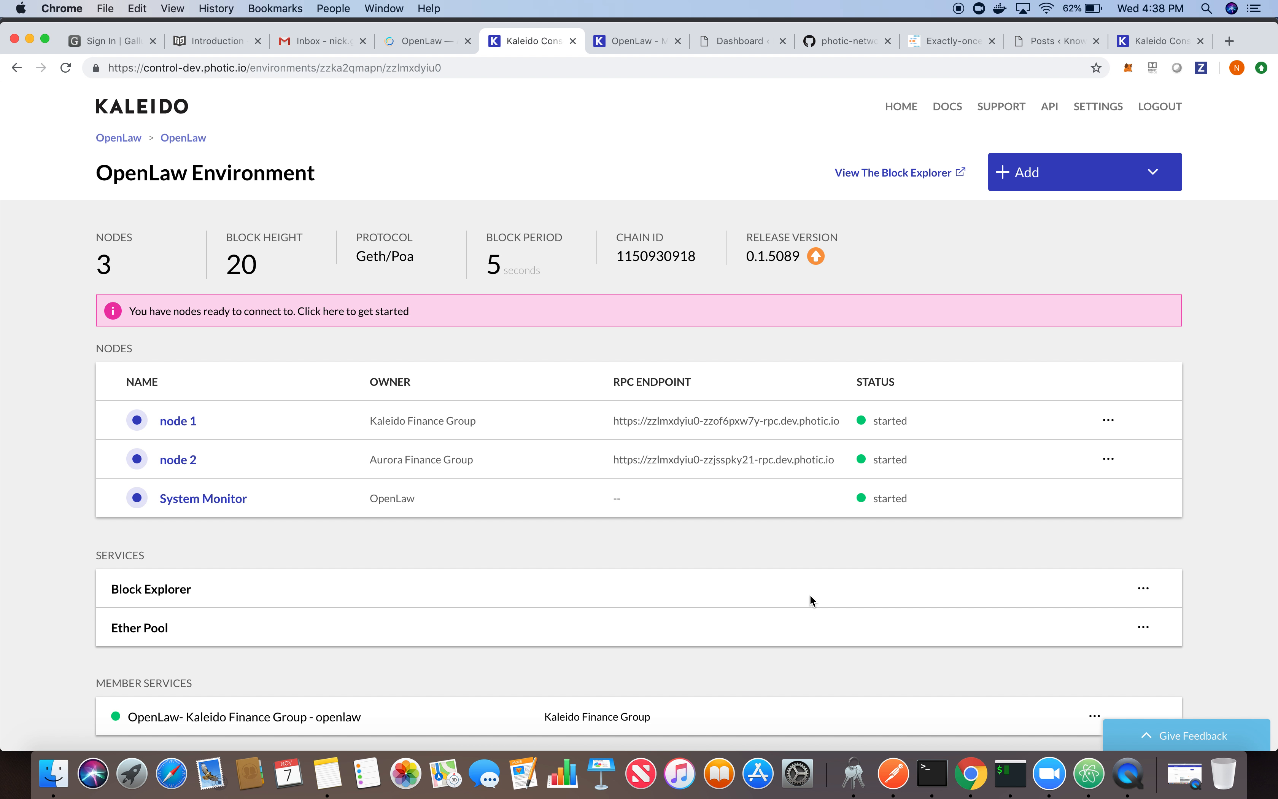
scroll(811, 597, "down", 3)
left_click(1097, 581)
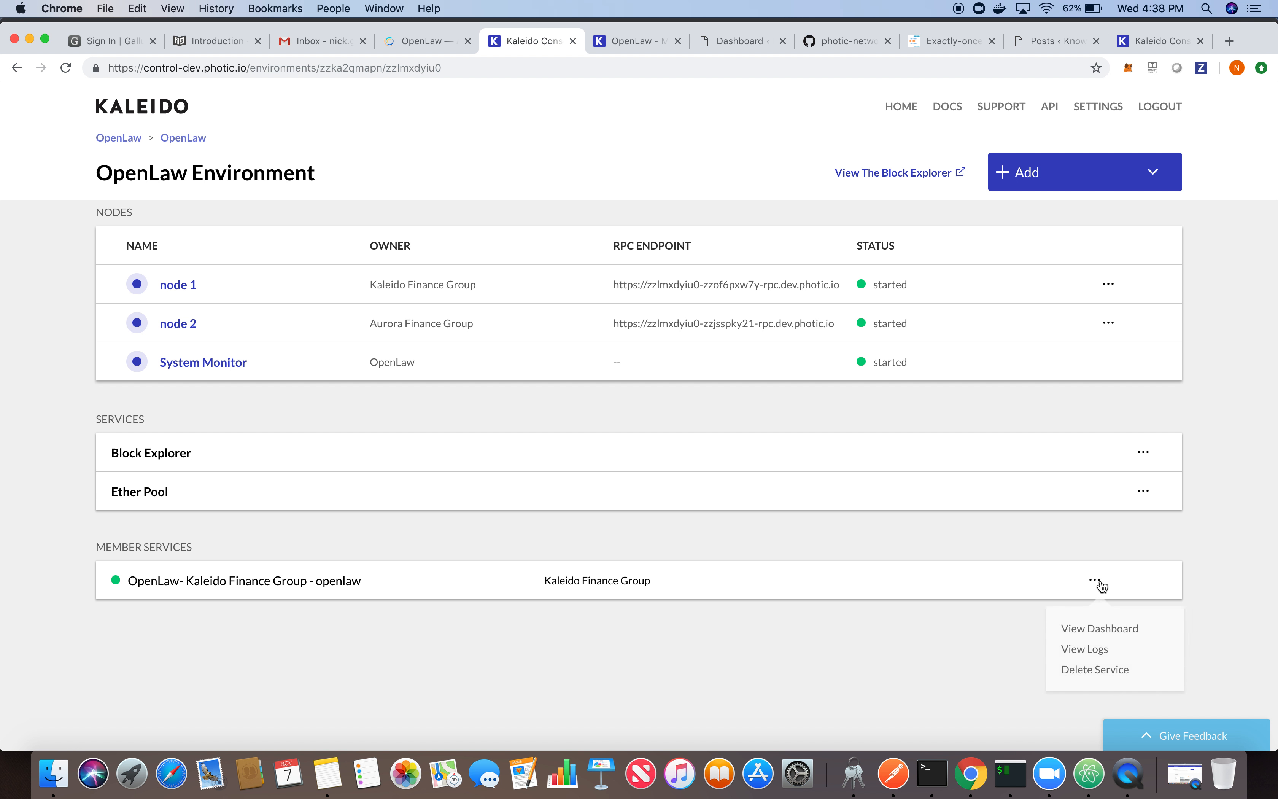
left_click(1095, 629)
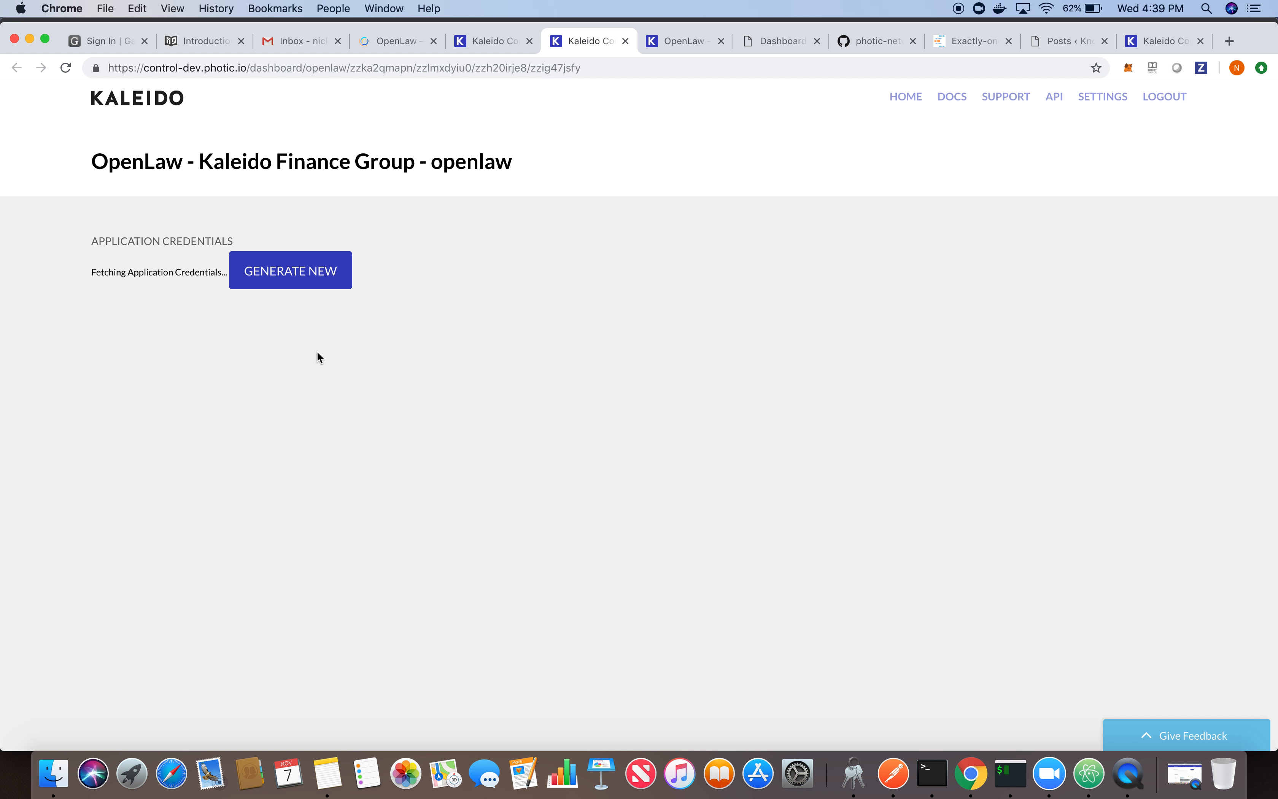
- Generate new application credentials for the service and paste them into the Application Credentials note in Notes, splitting username and password onto separate lines
left_click(282, 280)
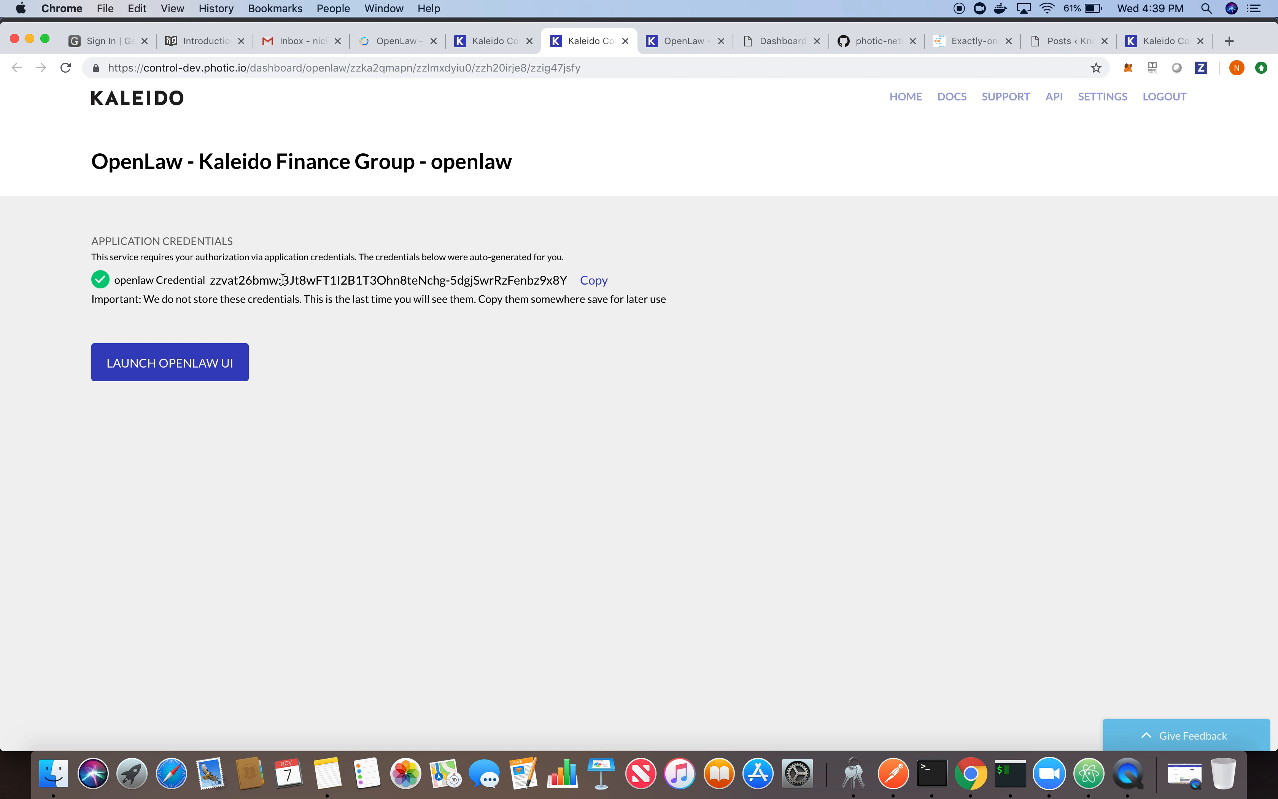
left_click(593, 288)
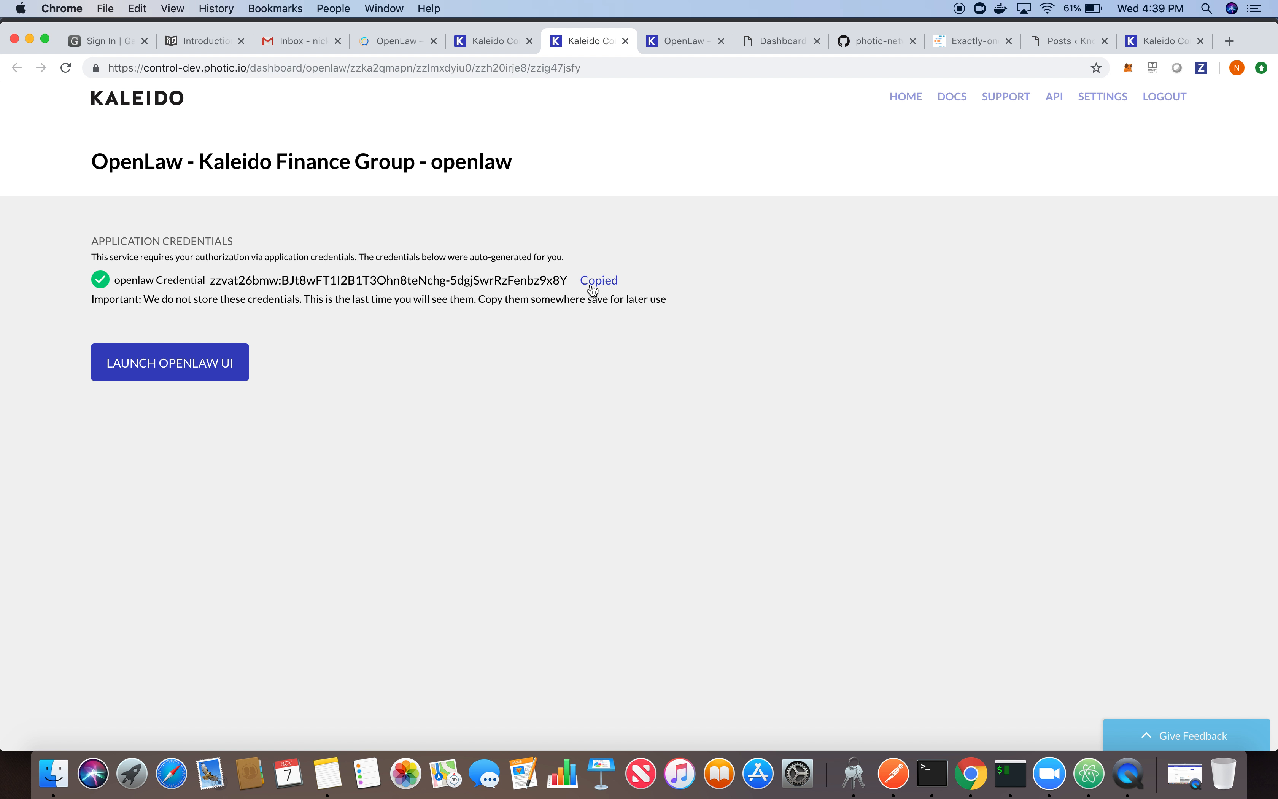
left_click(326, 781)
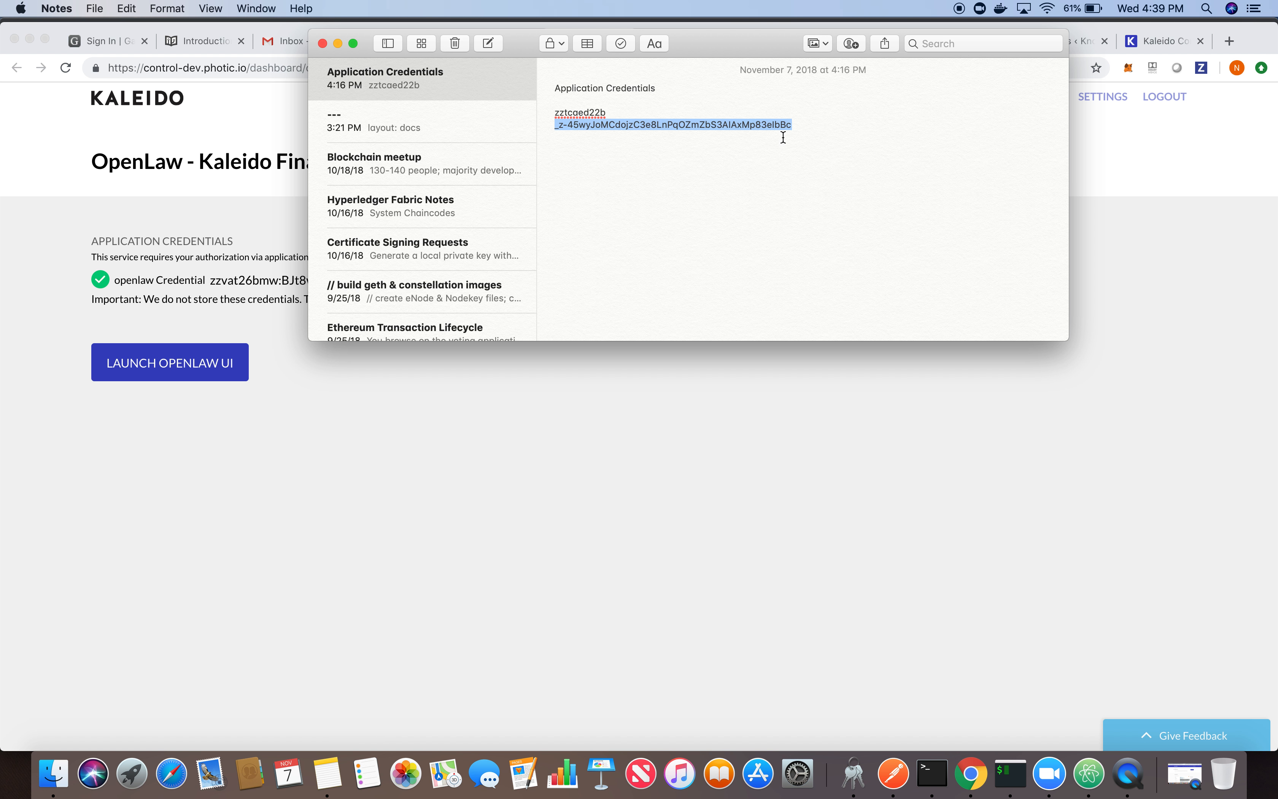
left_click(833, 122)
key("Return")
key("Return")
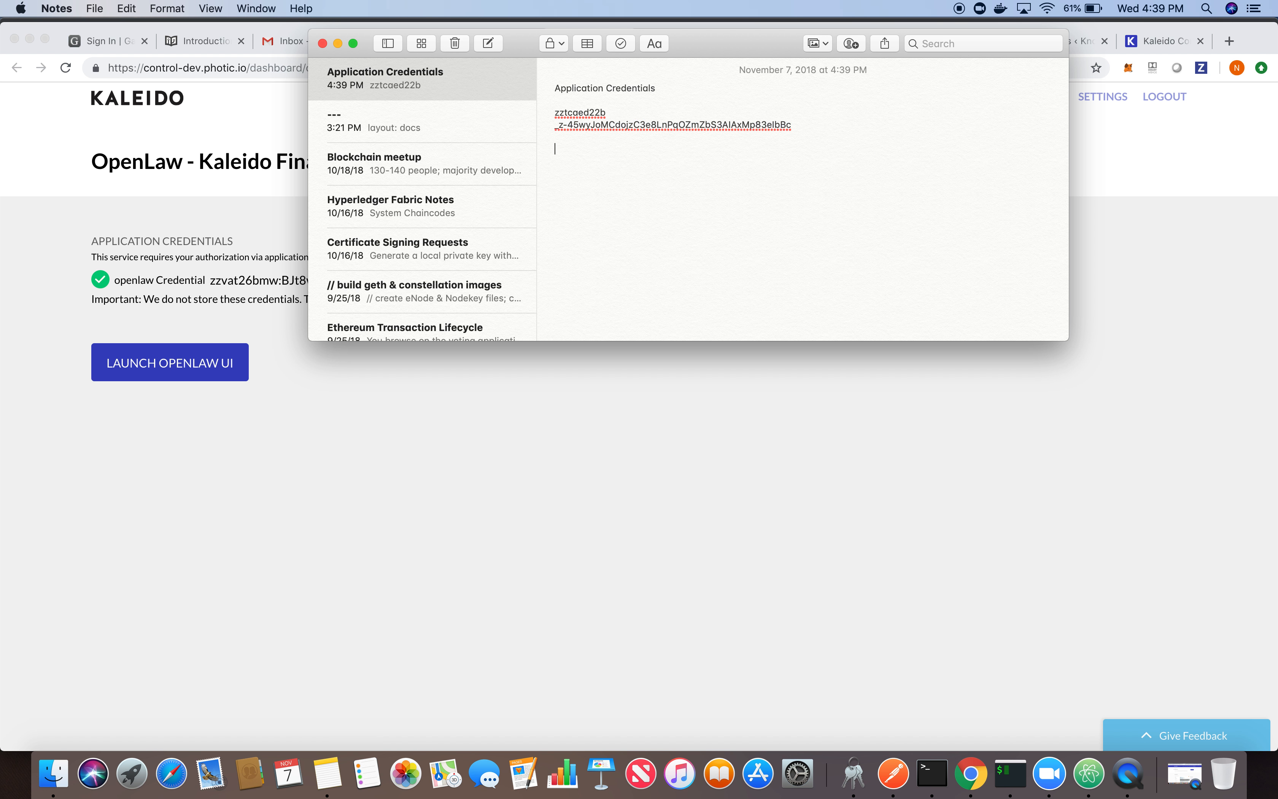
key("super+v")
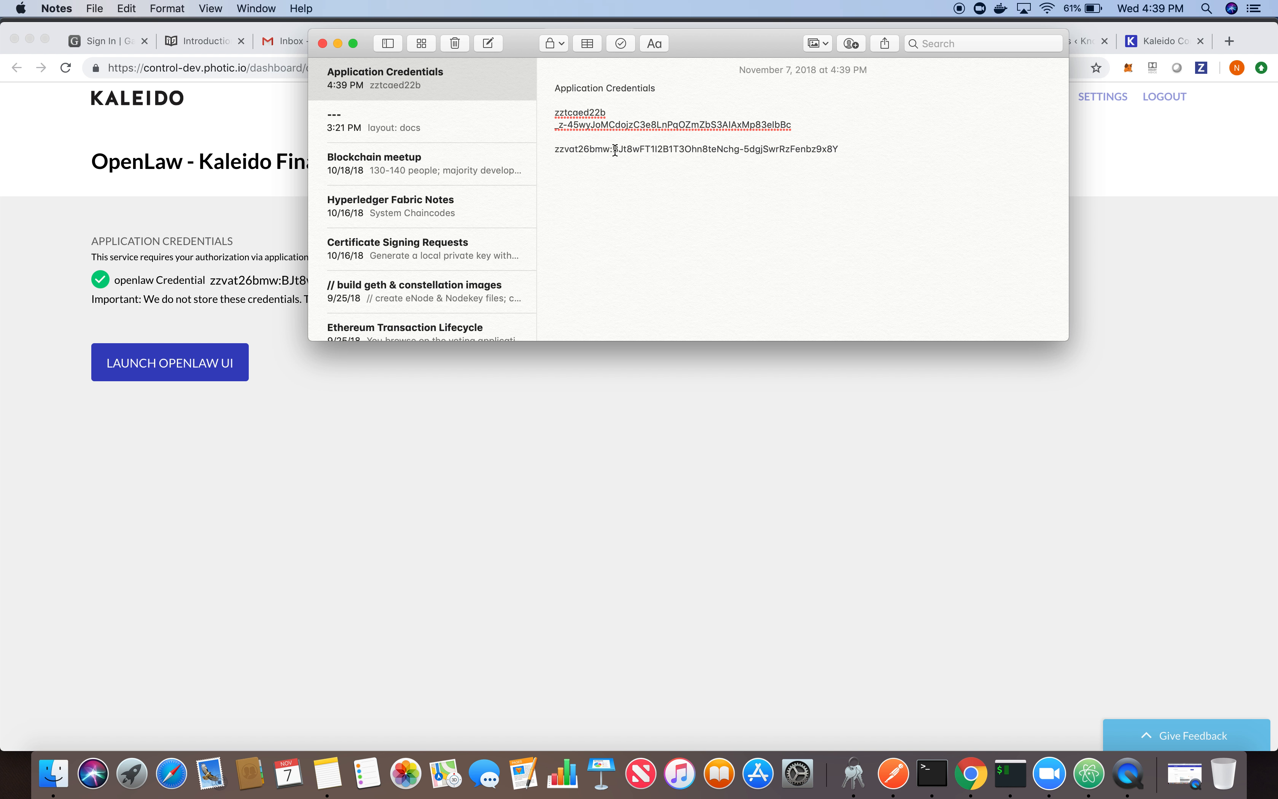
key("BackSpace")
key("Return")
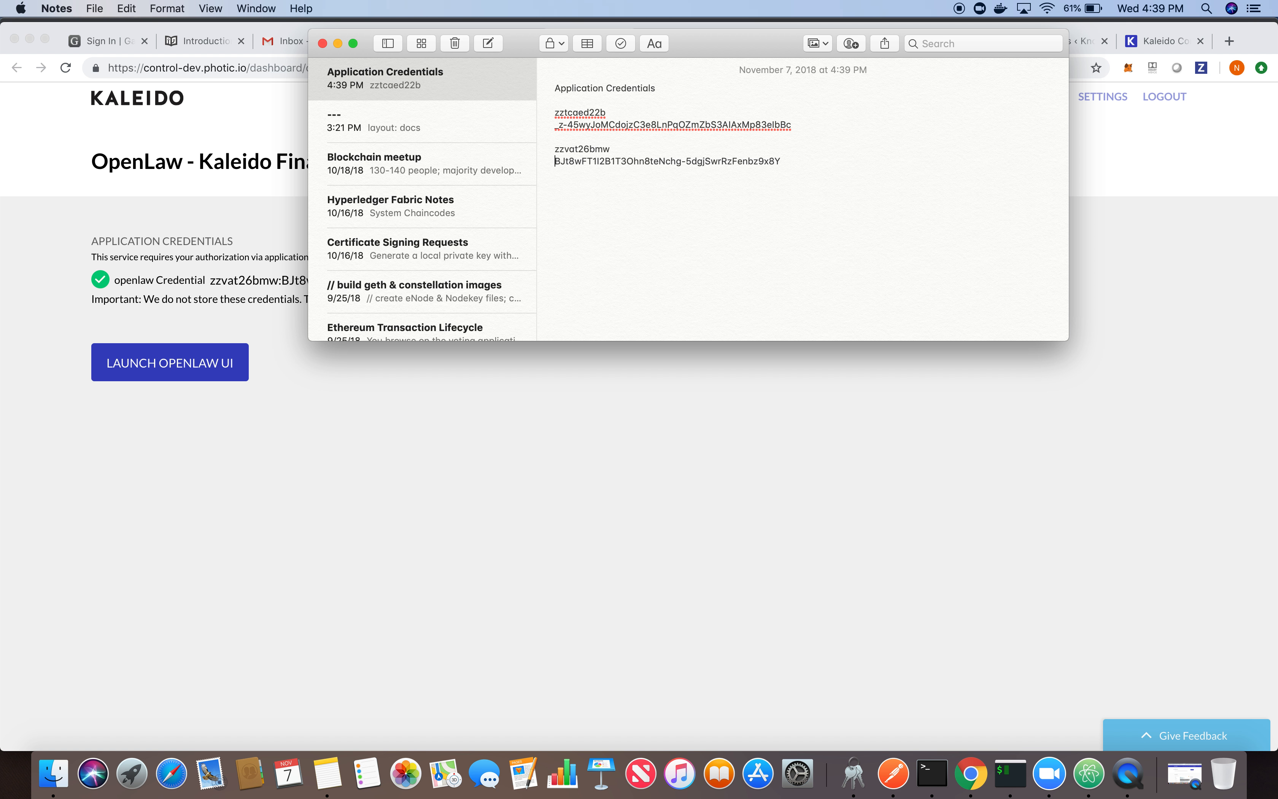
- Switch back to Chrome, launch the OpenLaw UI and open its sign-up form
left_click(562, 459)
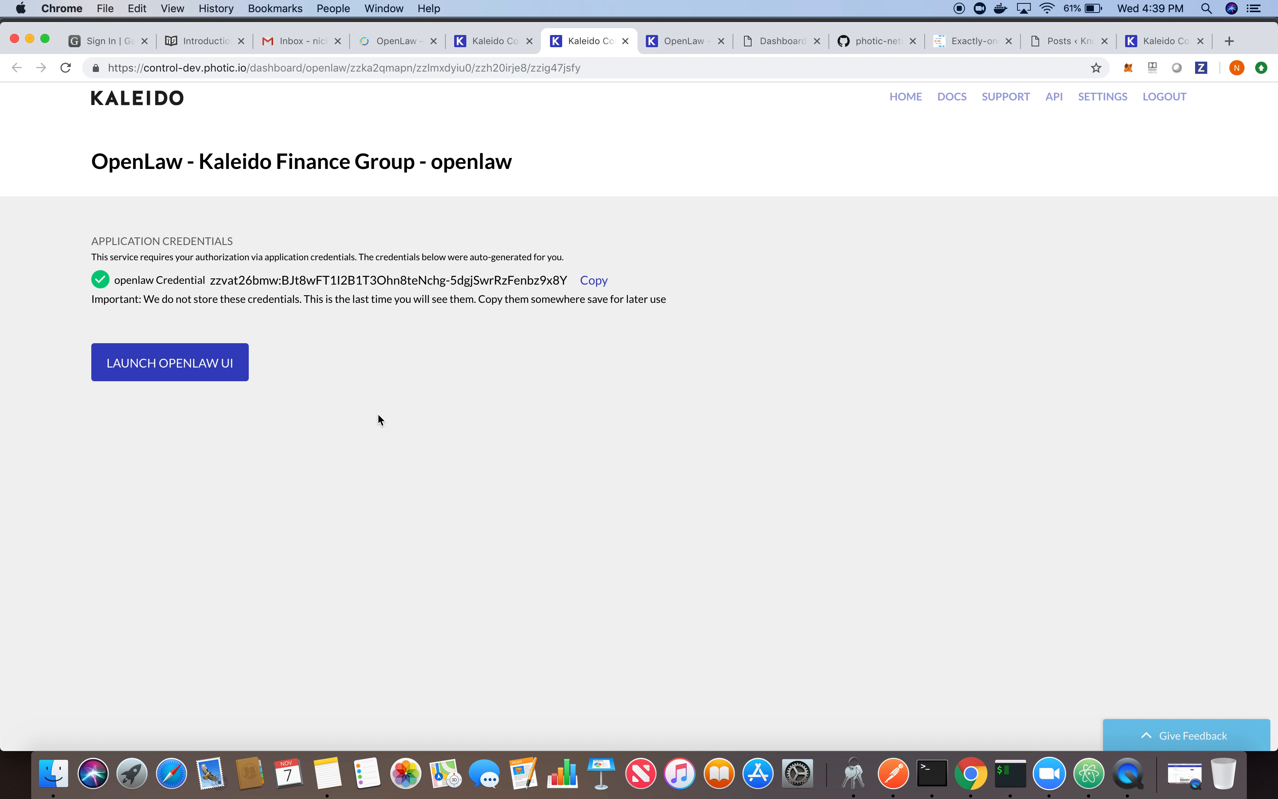
left_click(185, 373)
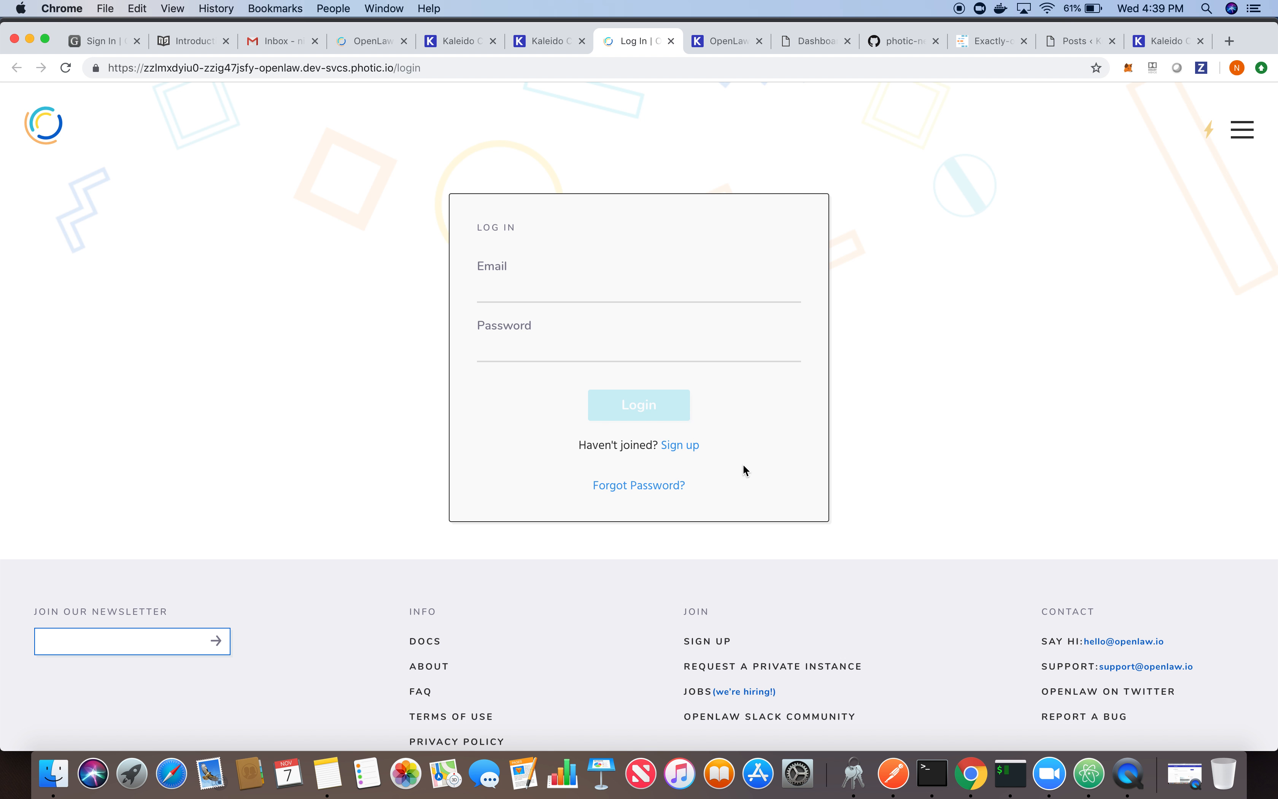
left_click(689, 448)
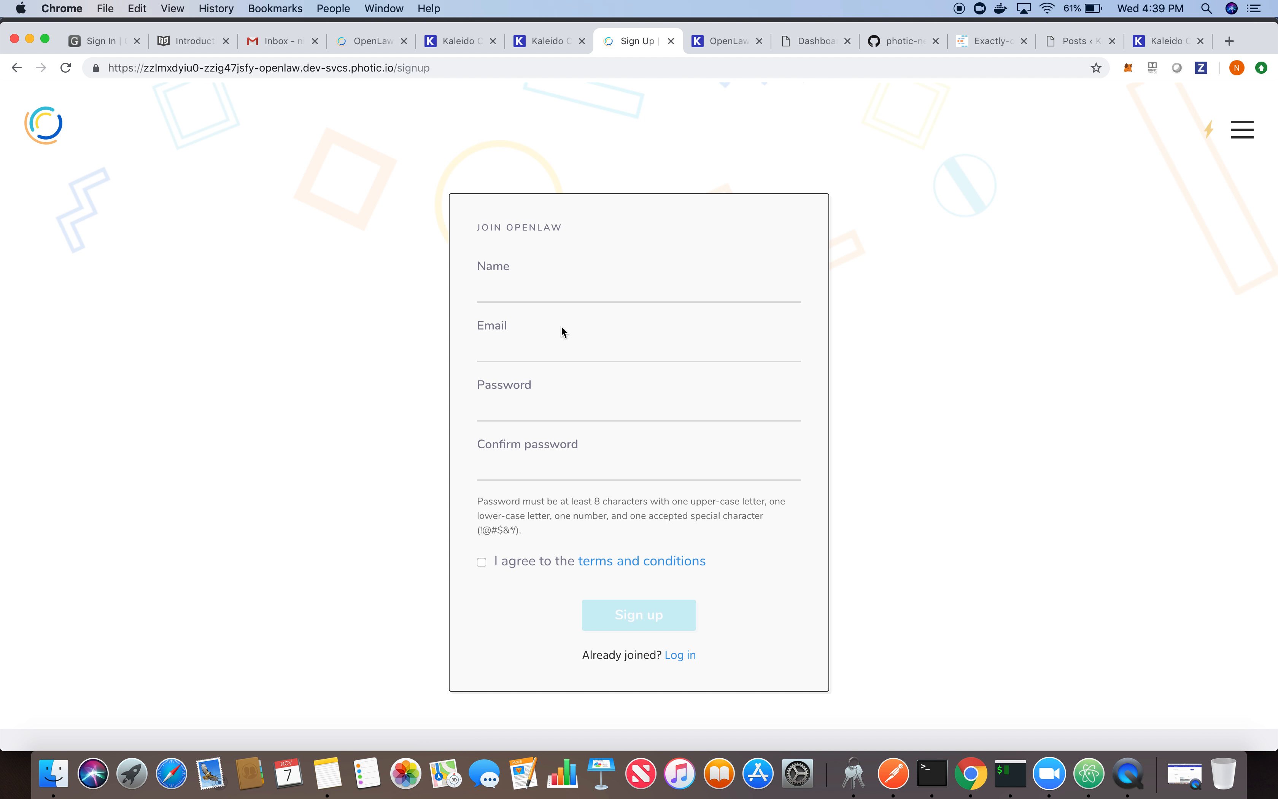
- Fill in the account holder's name and email address on the Join OpenLaw form
left_click(532, 288)
type("Alice")
key("Tab")
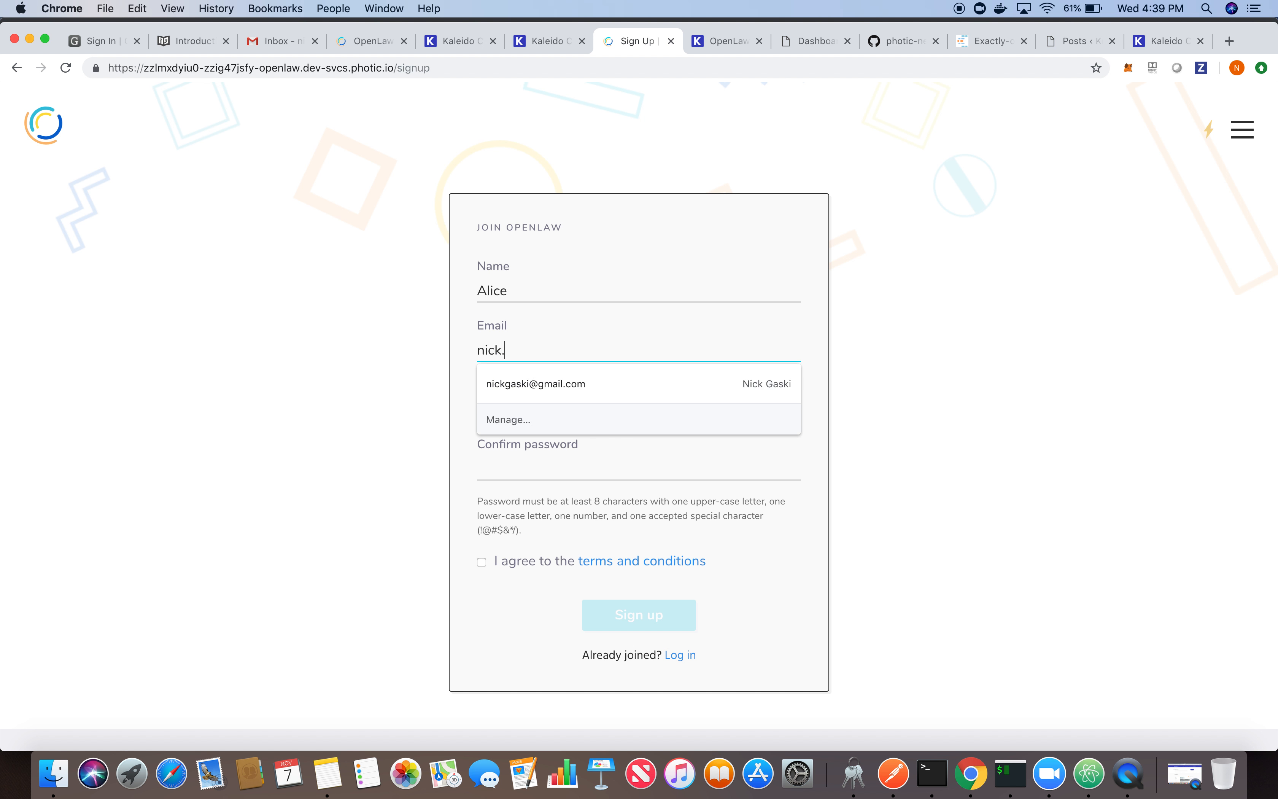
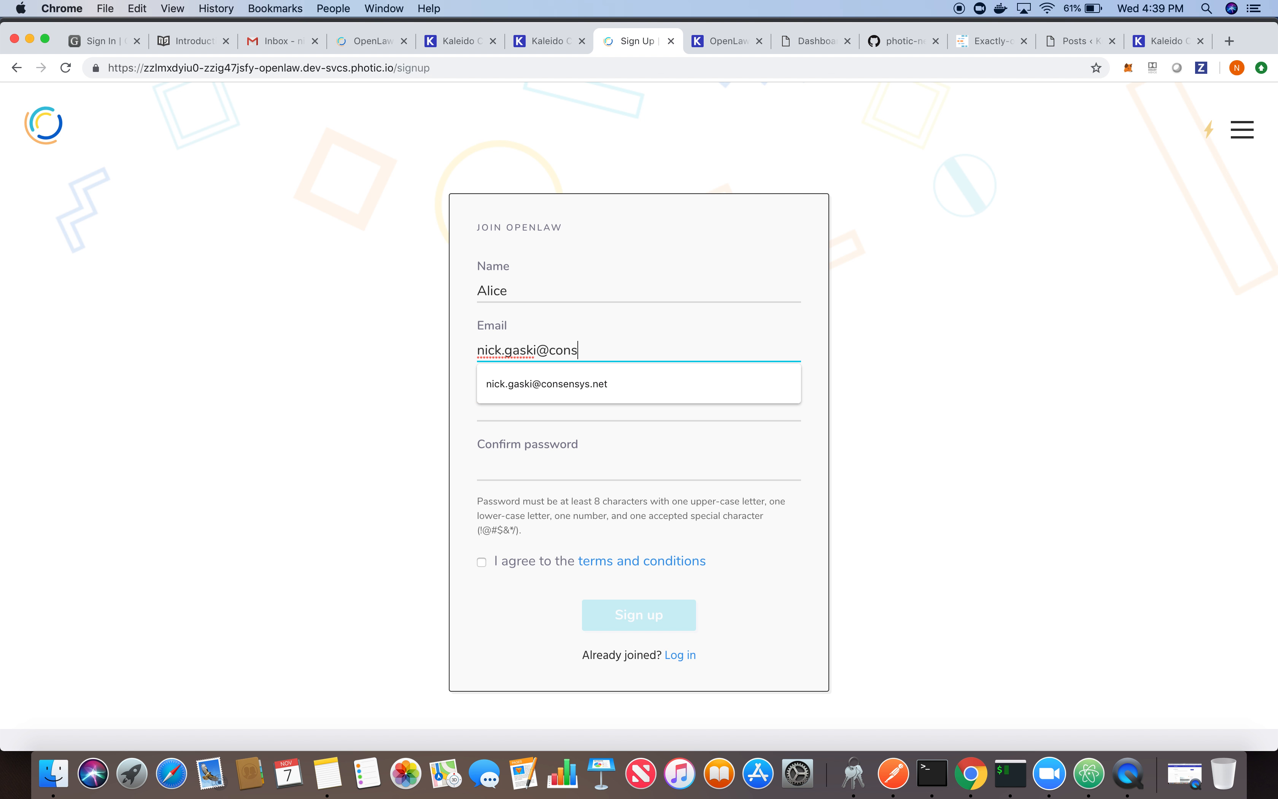
- Enter and confirm the account password, agree to the terms and conditions, and submit the sign-up
key("Tab")
type("P•••••••")
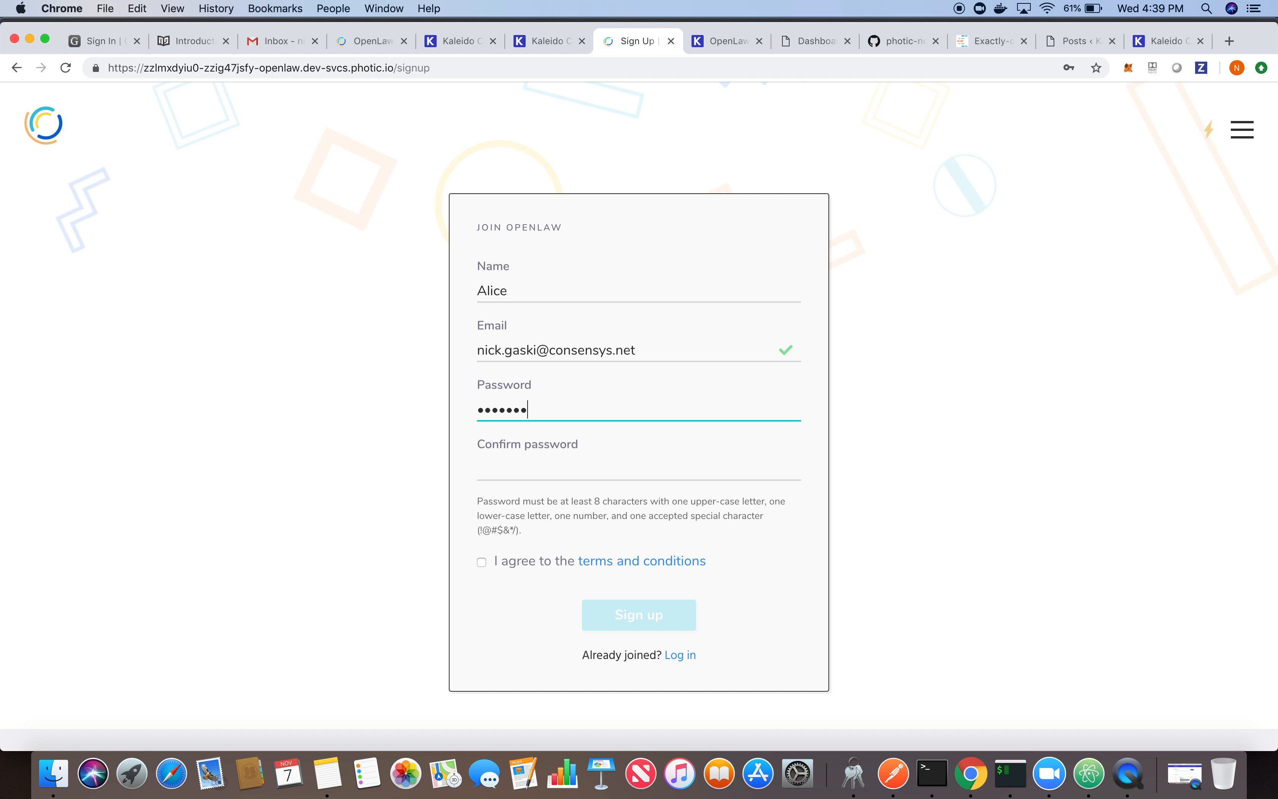
type("••")
key("Tab")
type("••••••••••")
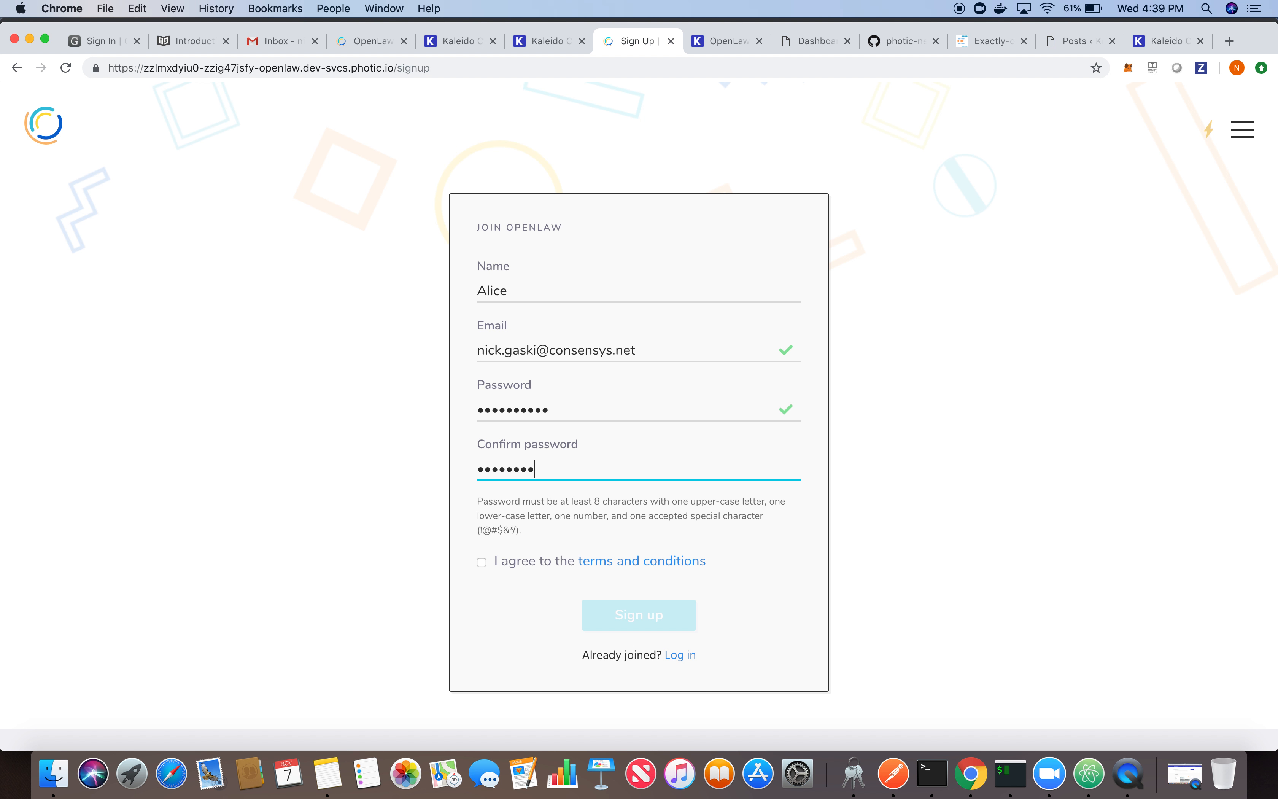
type("•")
left_click(482, 562)
left_click(623, 610)
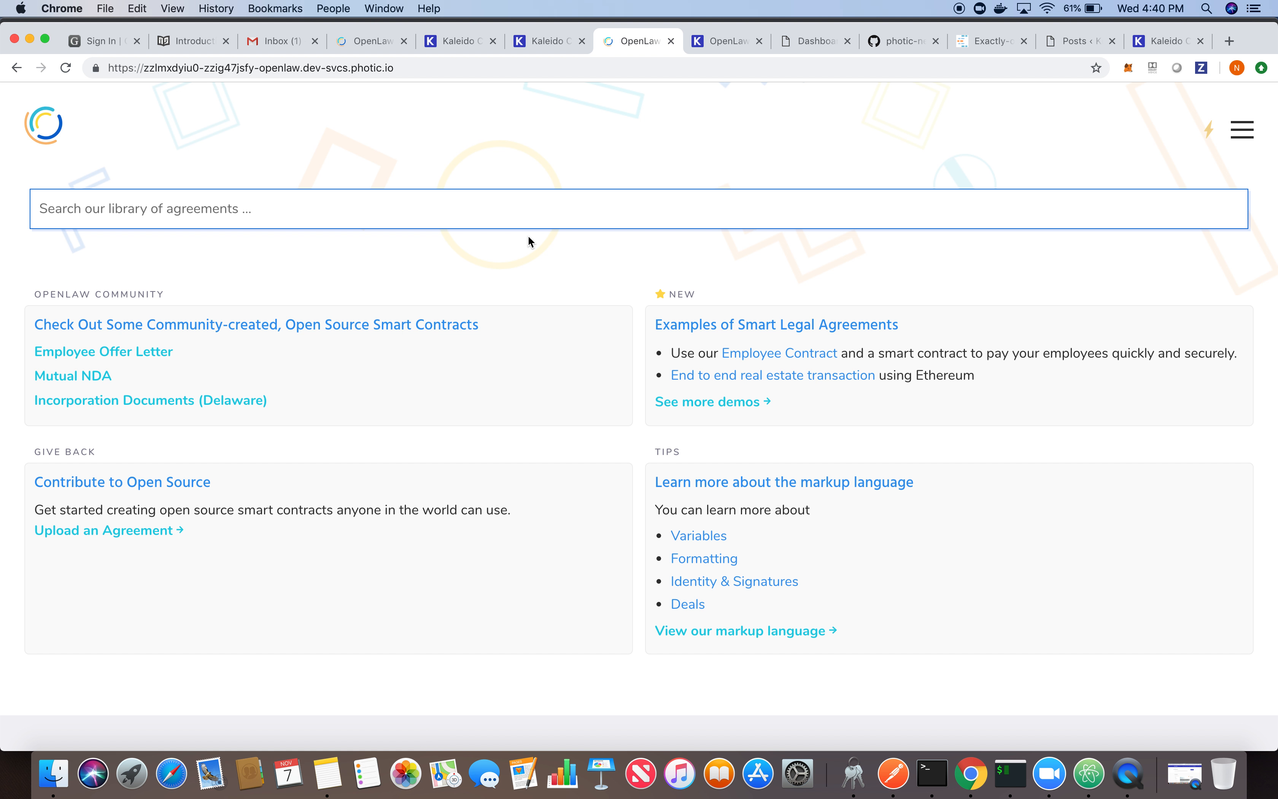
- Close the new OpenLaw home page tab and the tab with the previously signed NDA agreement
left_click(670, 41)
left_click(363, 38)
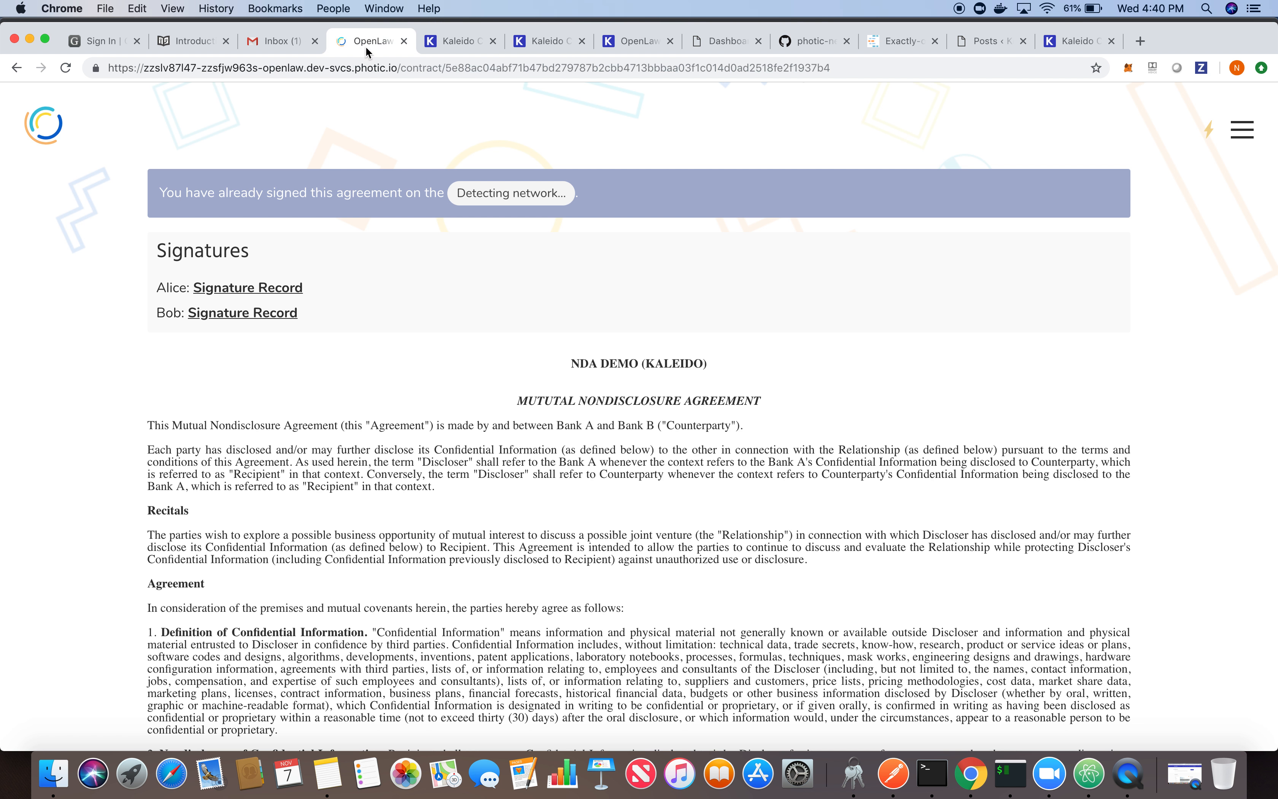
left_click(404, 40)
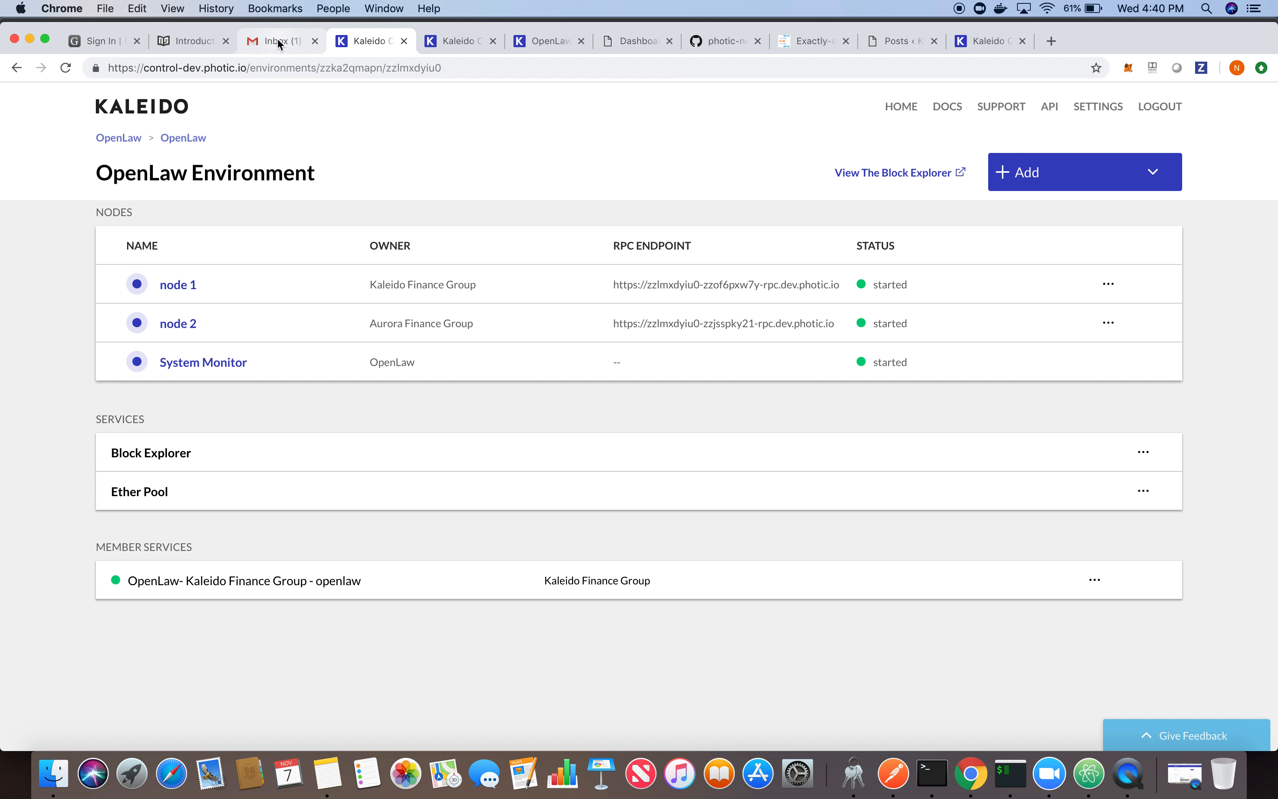
- Open the "Confirm Your OpenLaw Account" email in Gmail and confirm the account from its newest message
left_click(282, 41)
left_click(572, 191)
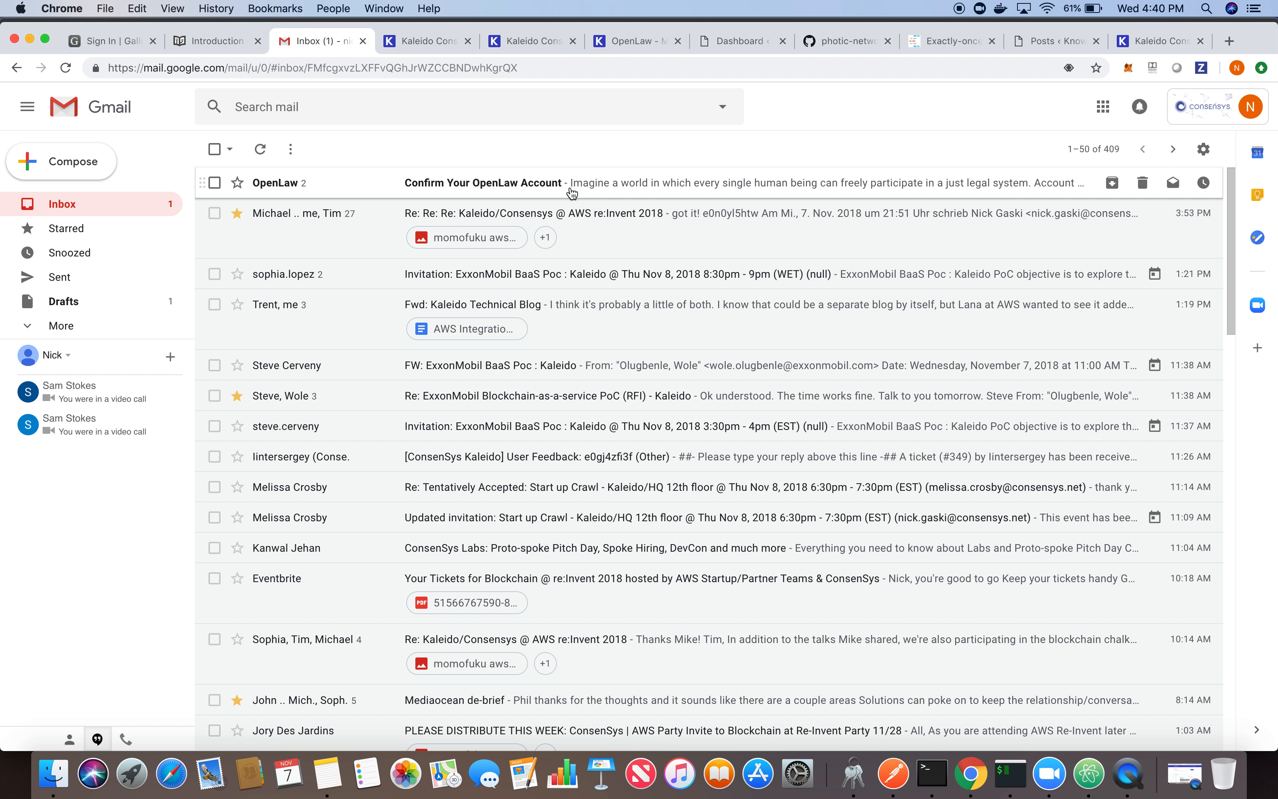
left_click(252, 325)
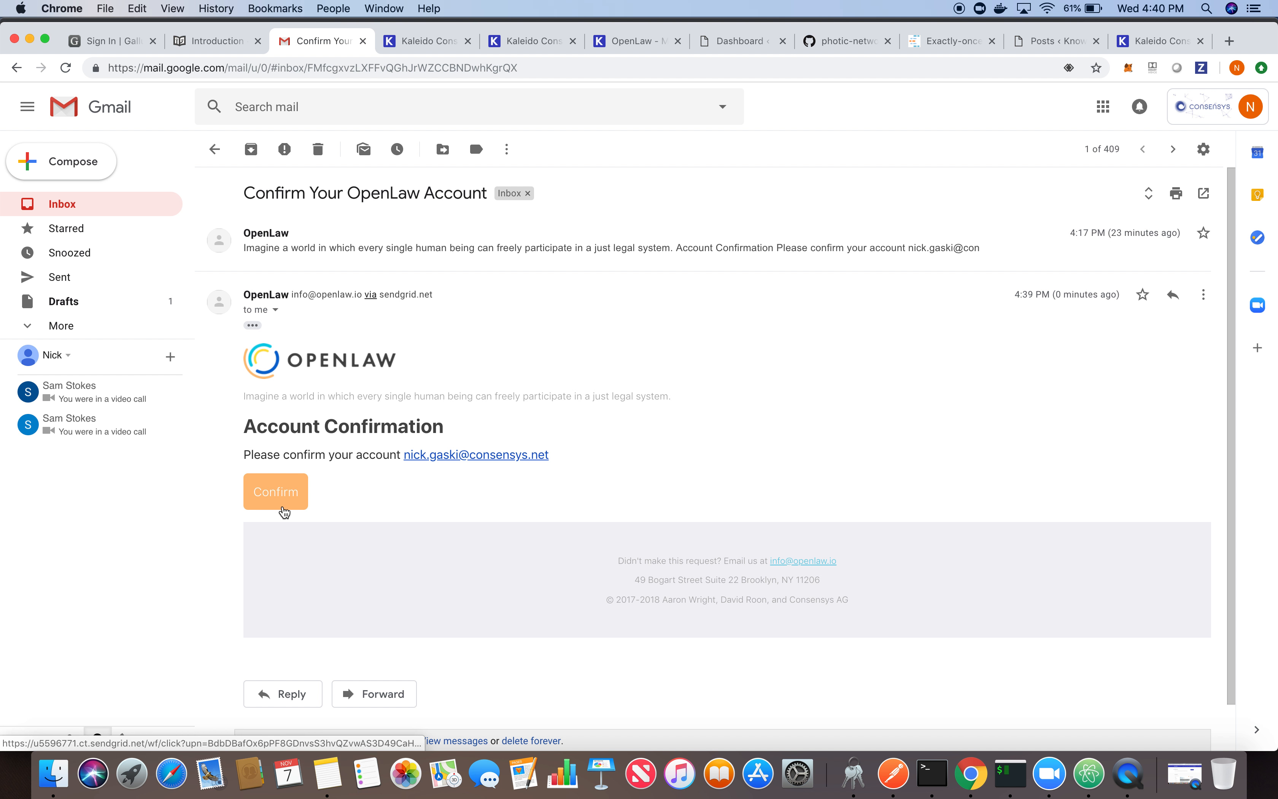
left_click(284, 508)
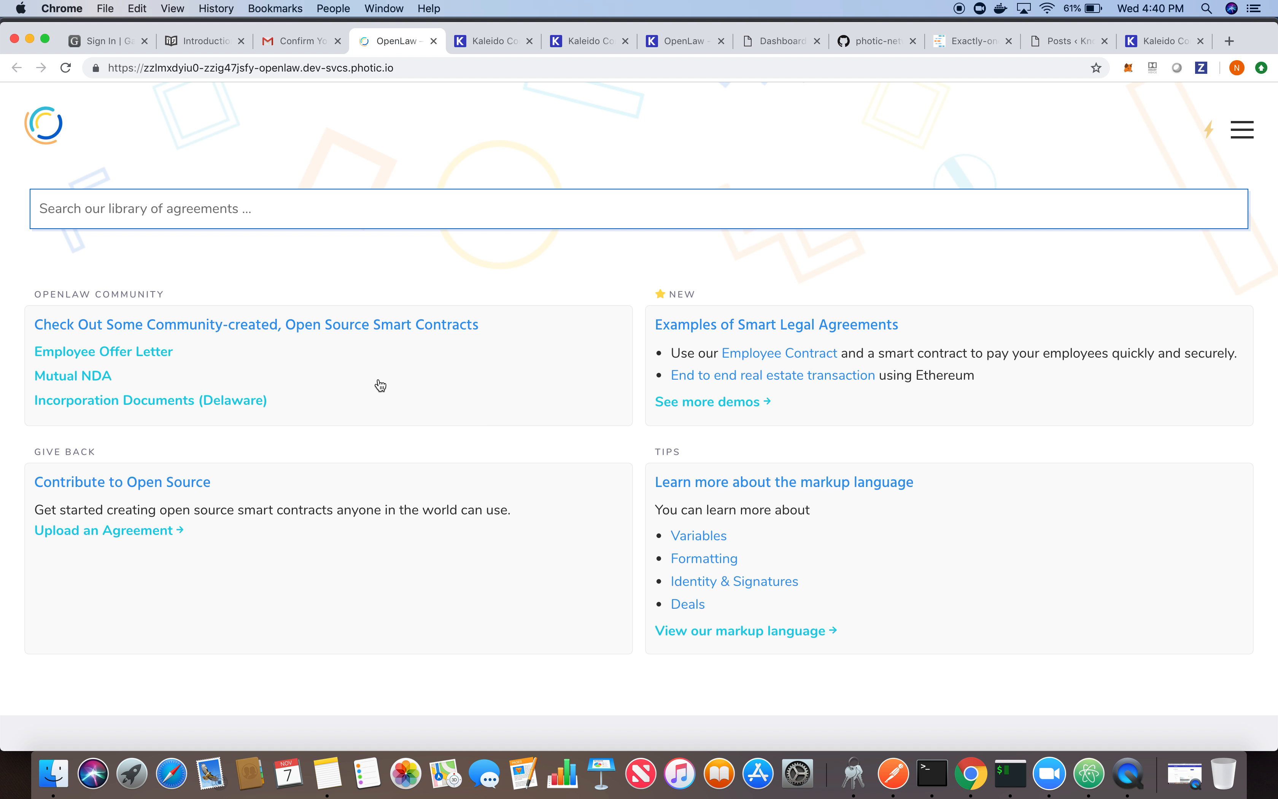
- Search the agreement library for "Kaleido" and open the NDA DEMO (KALEIDO) template
left_click(269, 219)
type("Kaleido")
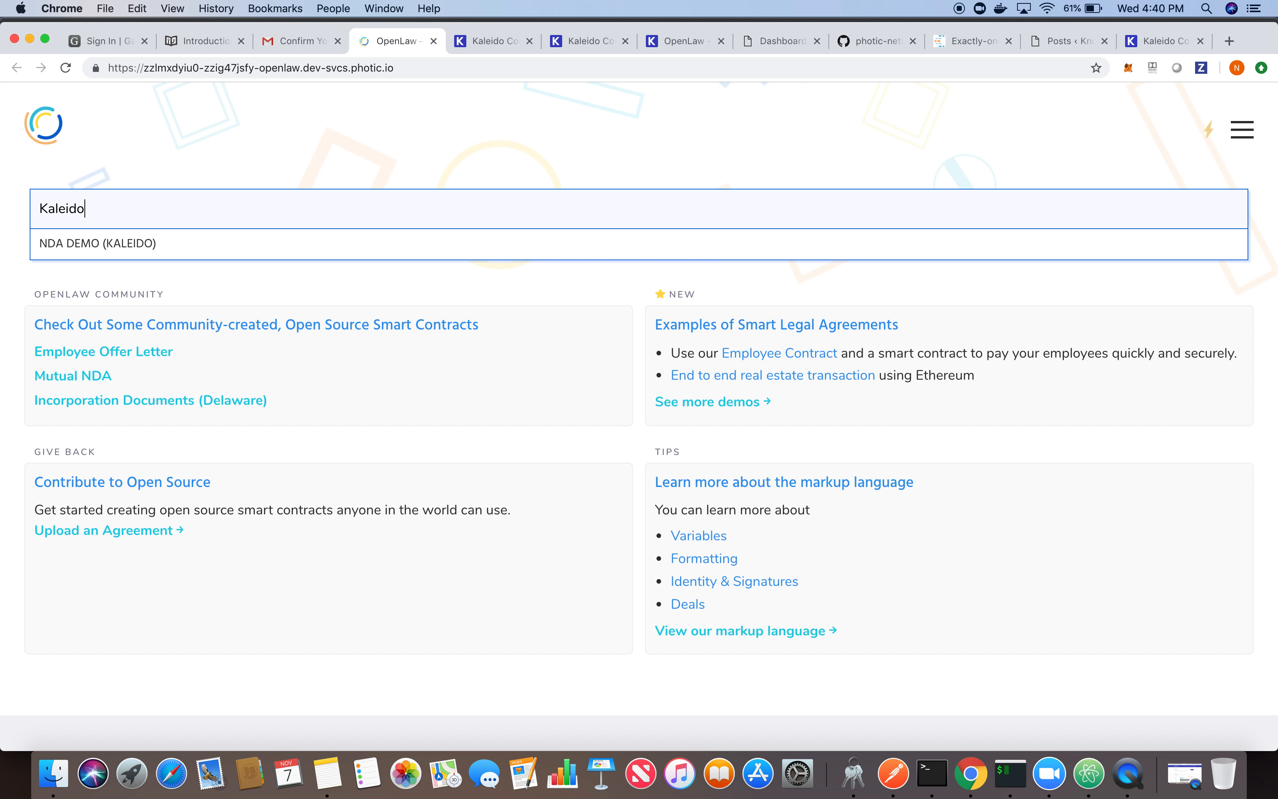
left_click(97, 253)
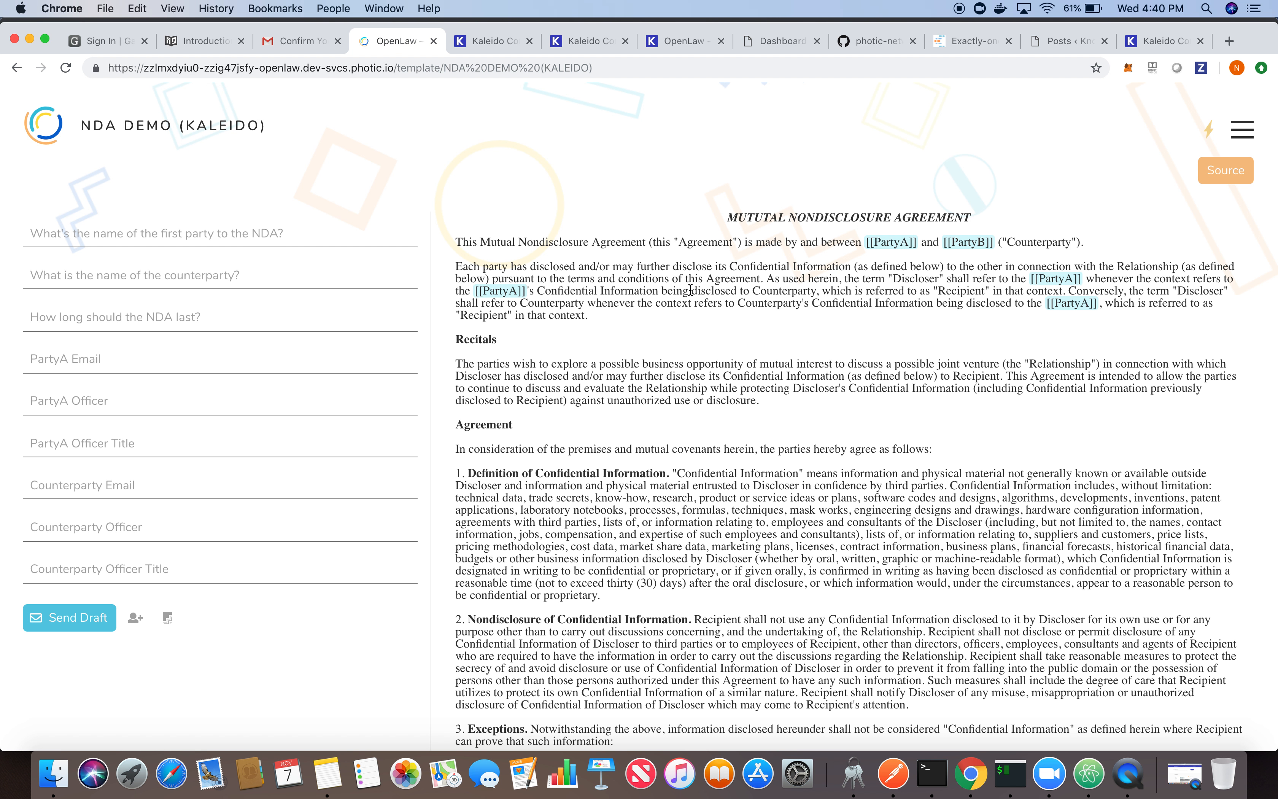
- Name the first party to the NDA "Bank A" and the counterparty "Bank B"
left_click(135, 238)
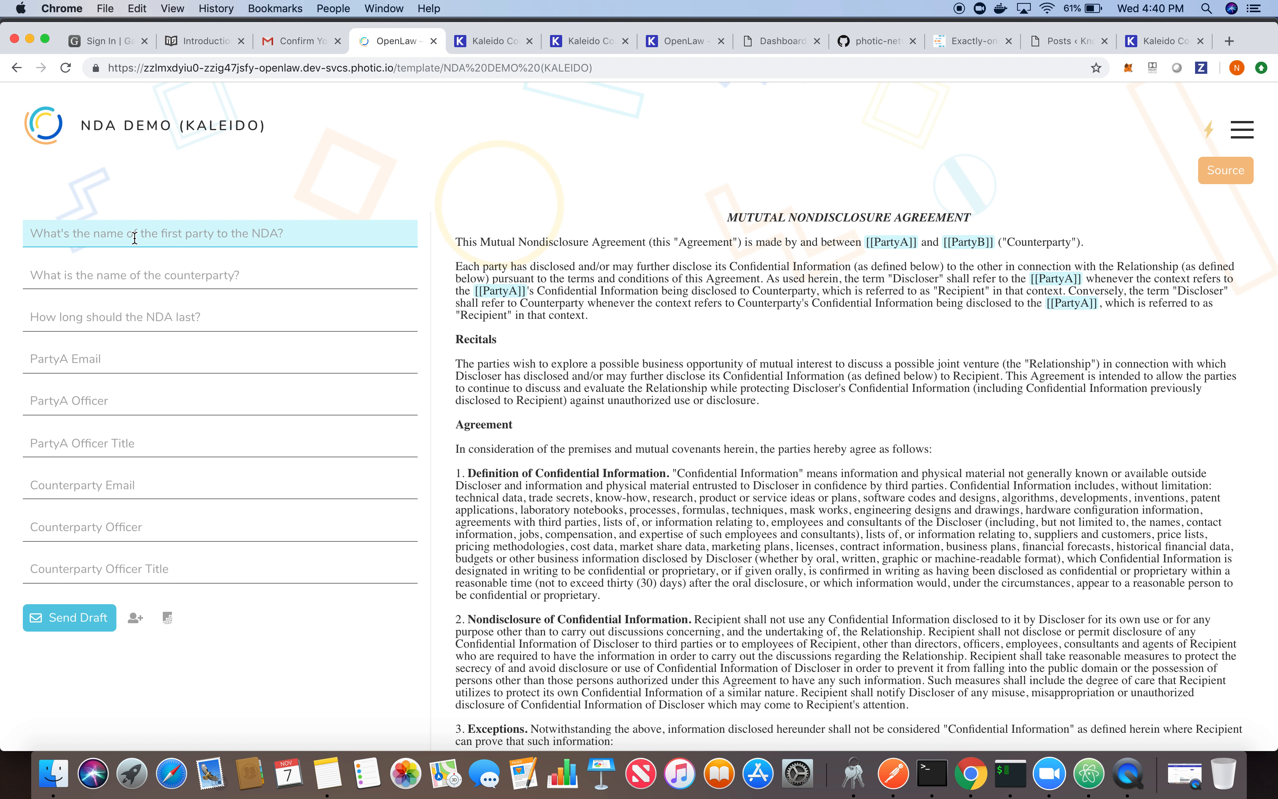
type("Bank A")
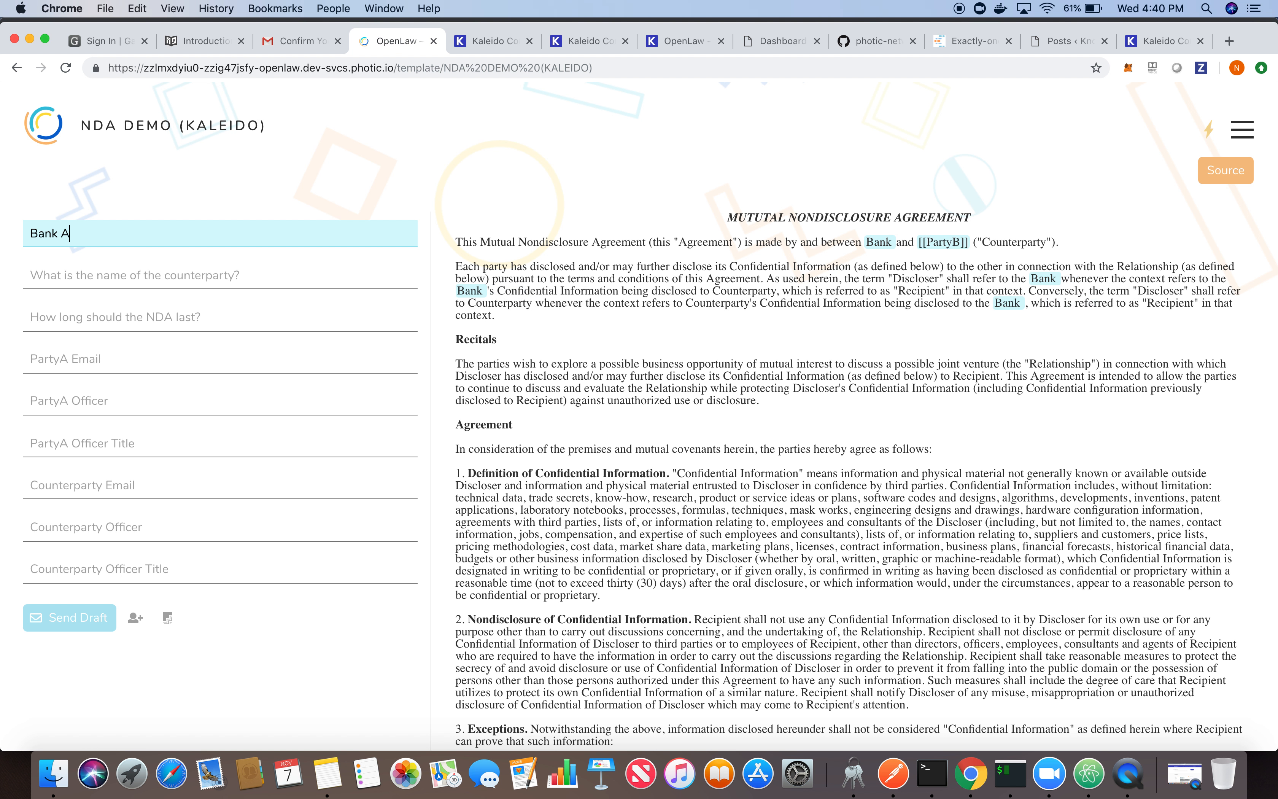
key("Tab")
type("Bank B")
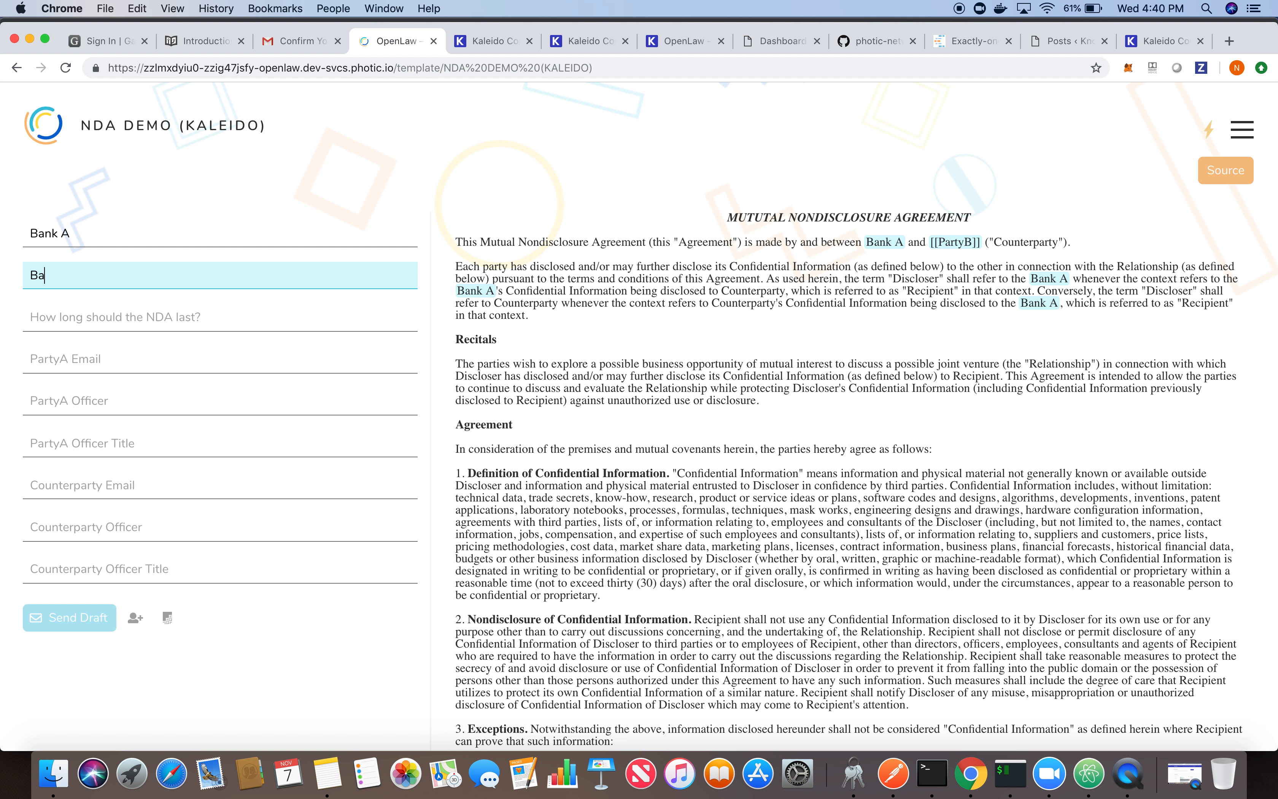
- Set the NDA duration to 30 days and fill in Party A's email, officer name and officer title "COO"
key("Tab")
type("30 days")
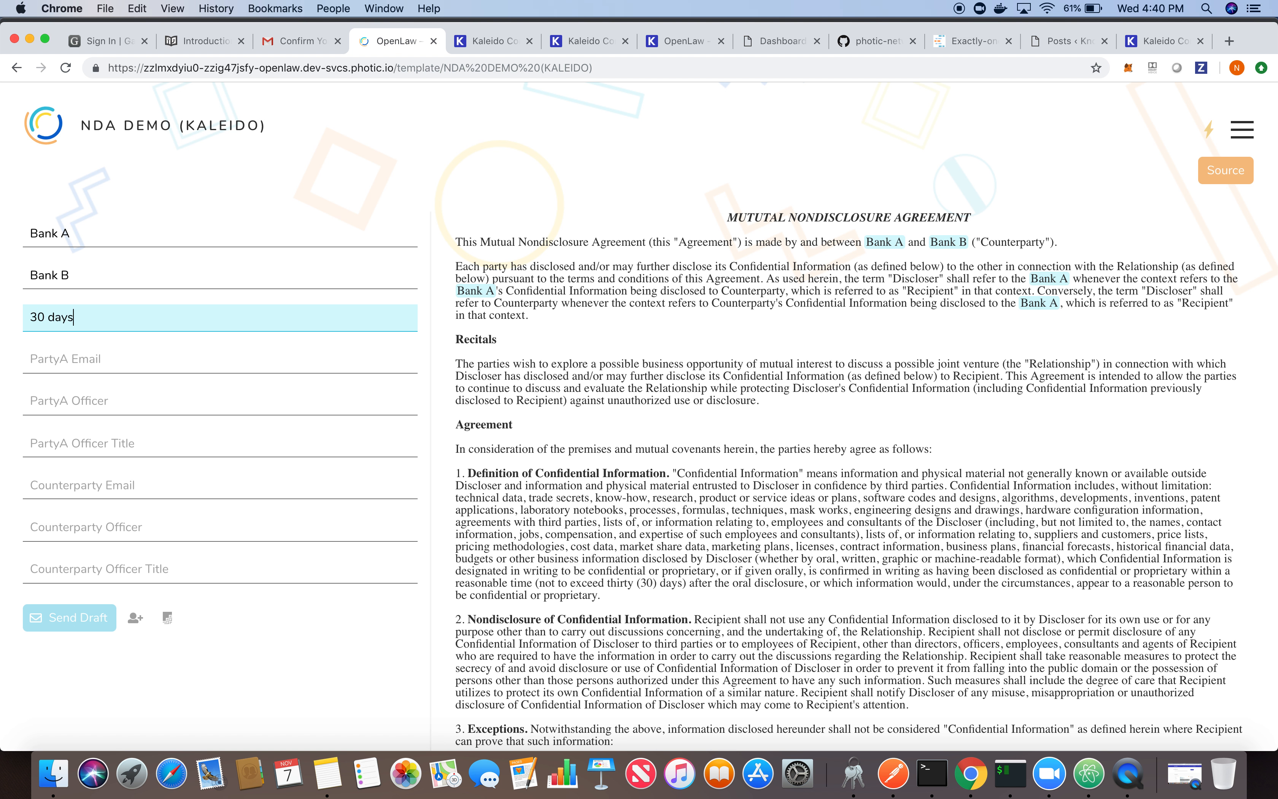
key("Tab")
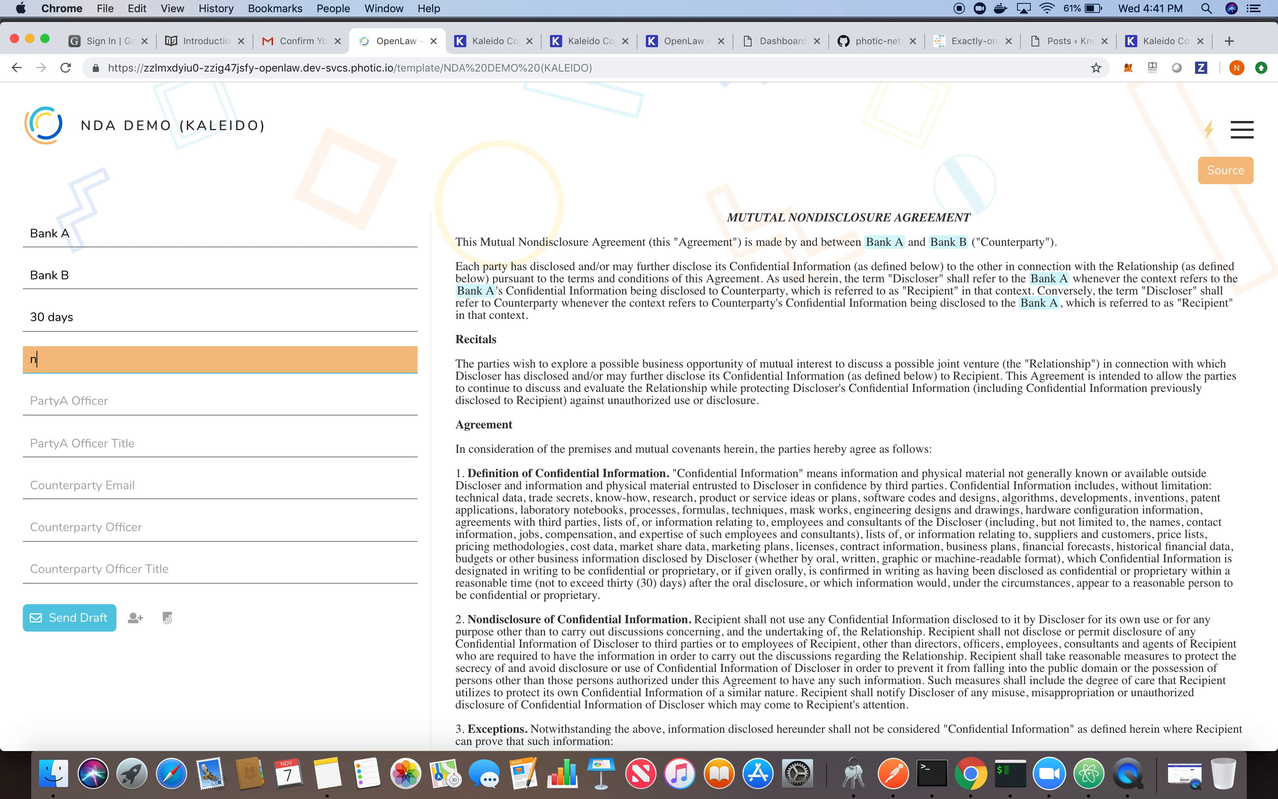
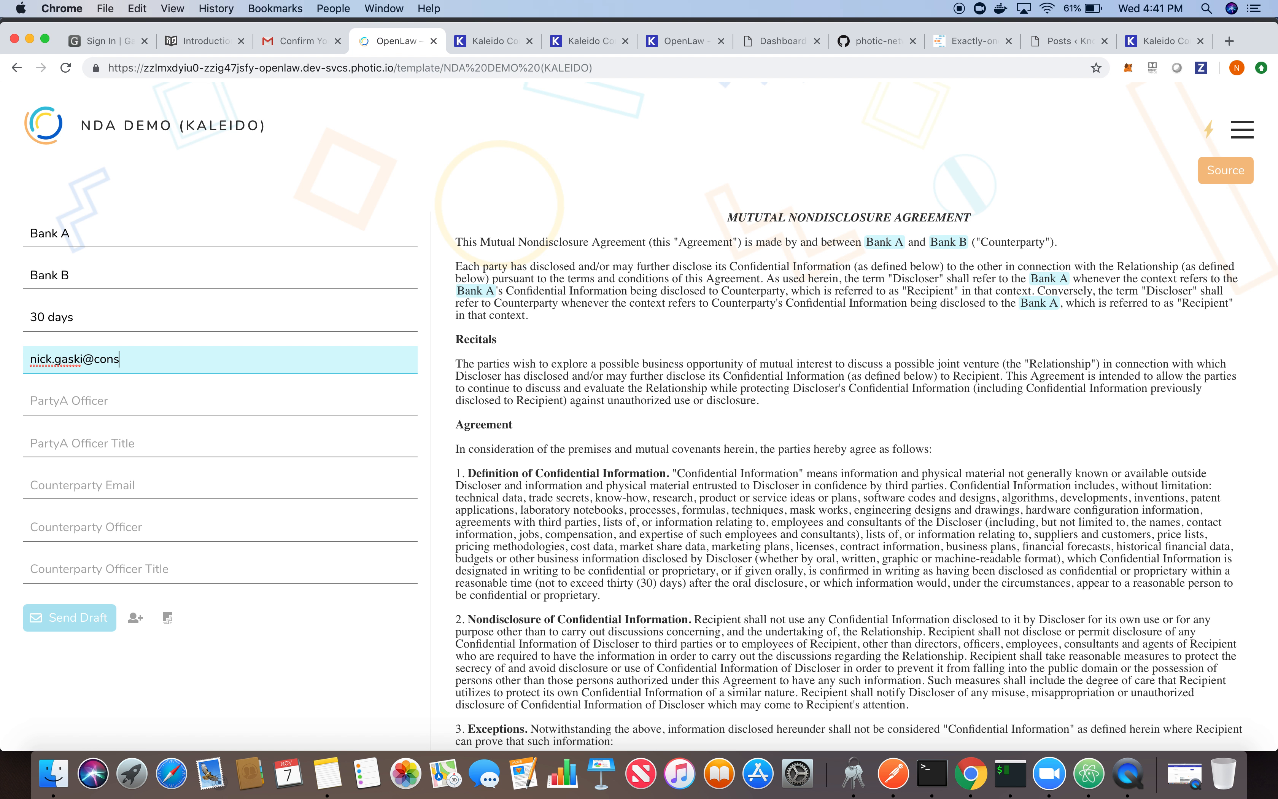
key("Tab")
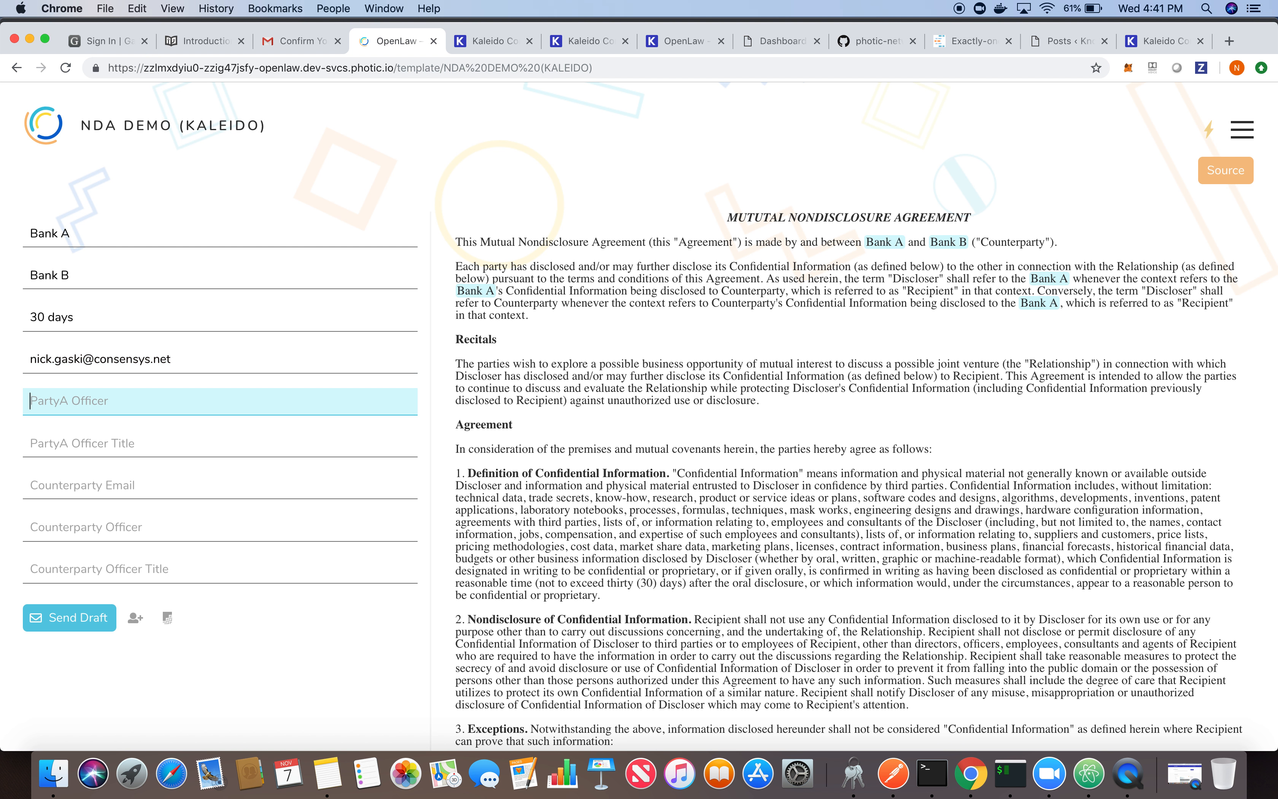
type("Alice")
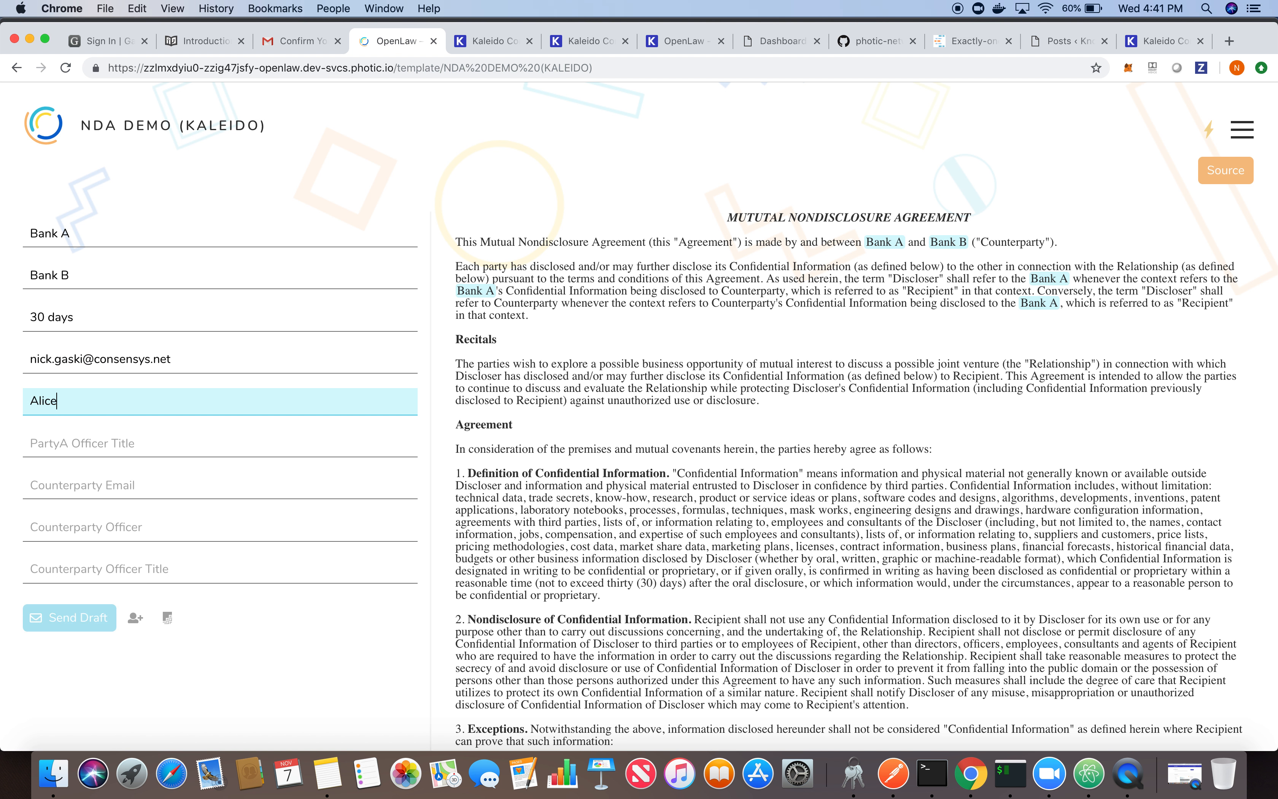
key("Tab")
type("COO")
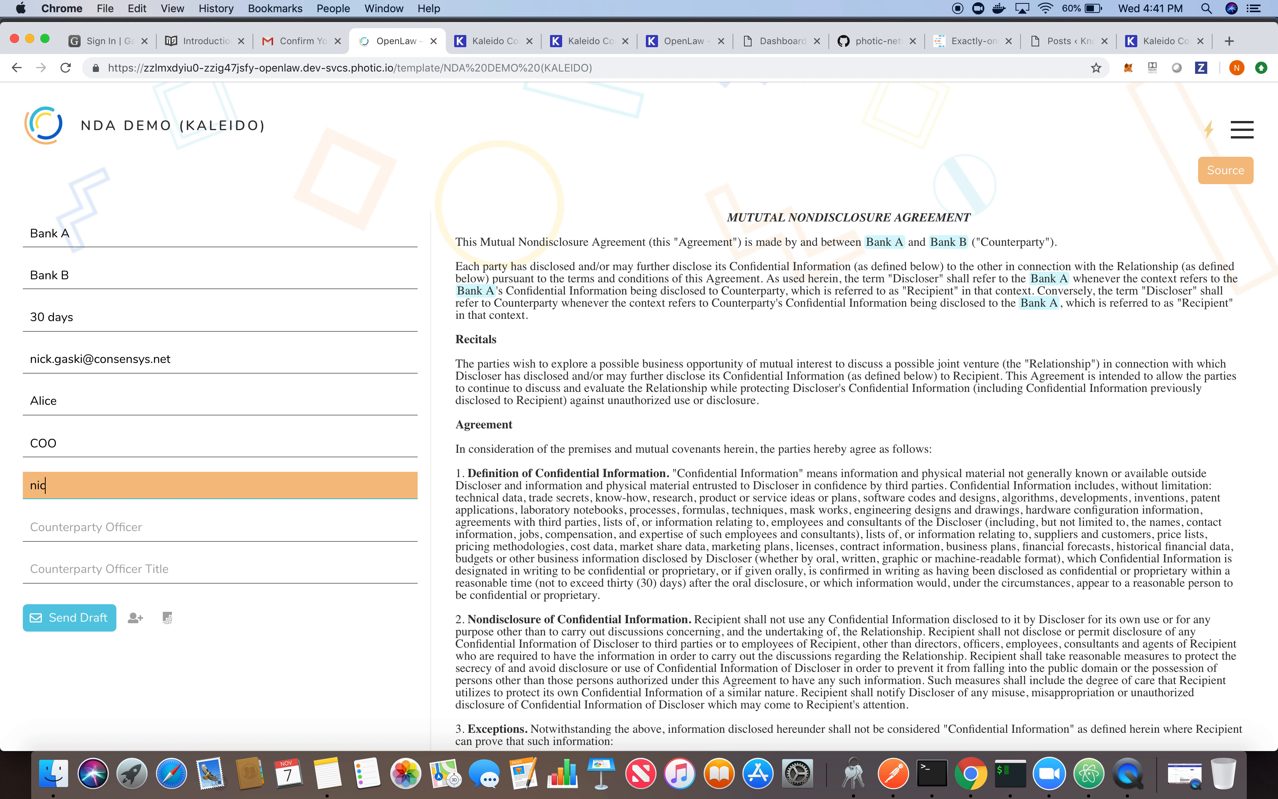
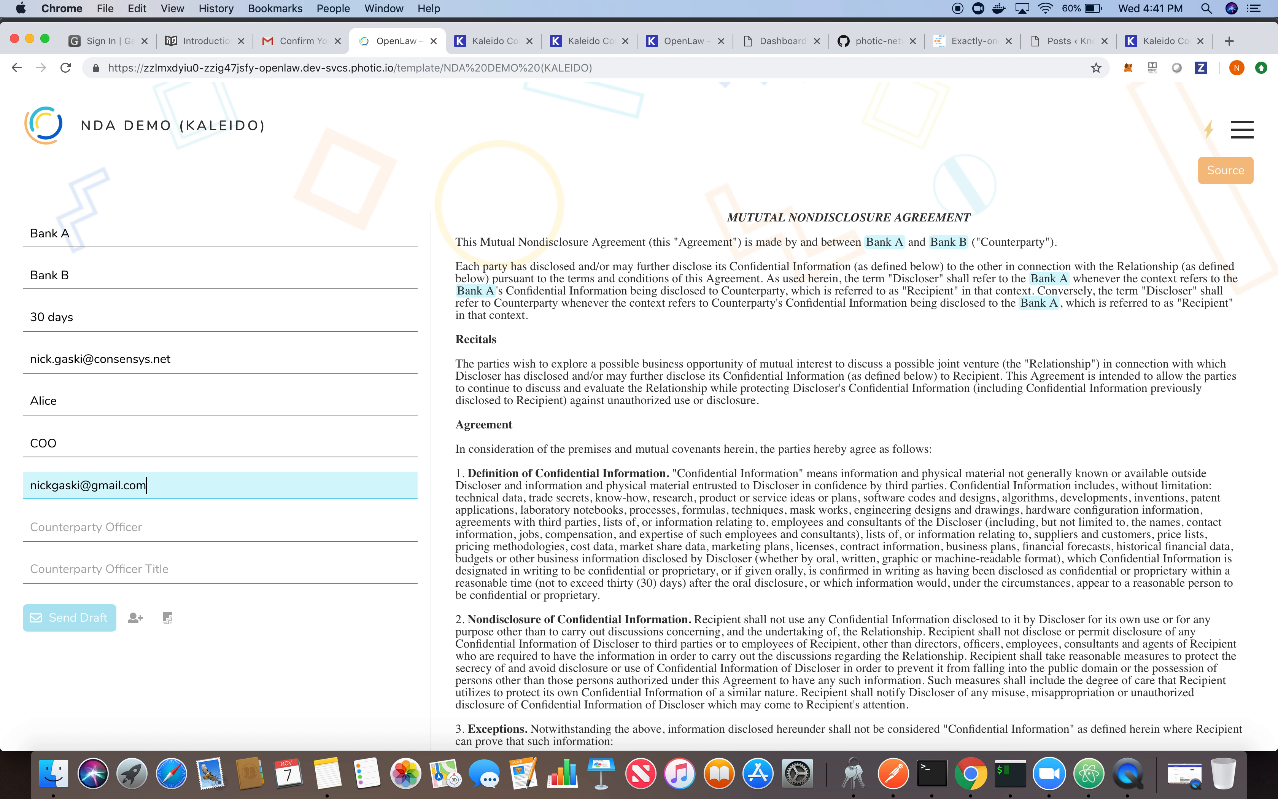
- Fill in the counterparty's email and officer name, and set the counterparty officer title to "COO"
key("Tab")
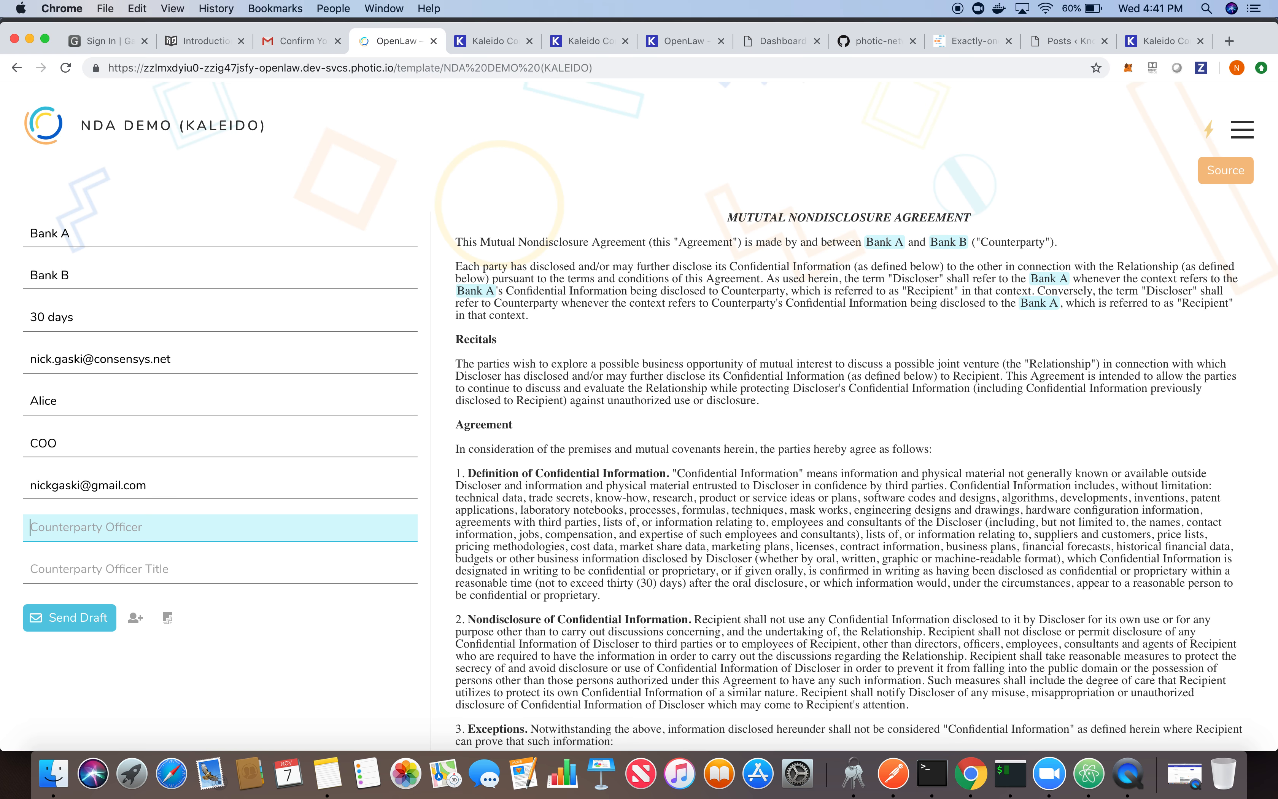
type("Bob")
key("Tab")
type("COO")
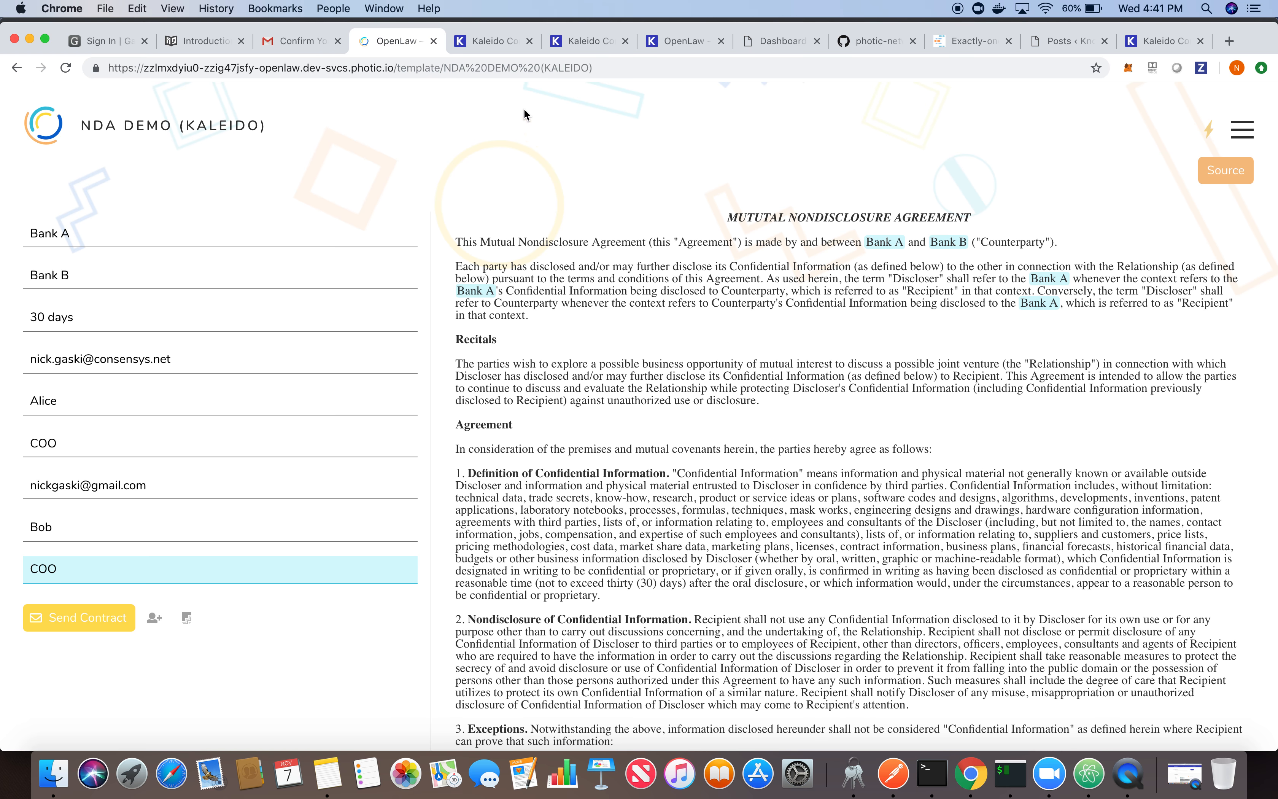
- Switch to the Kaleido OpenLaw environment and view its block explorer
left_click(488, 41)
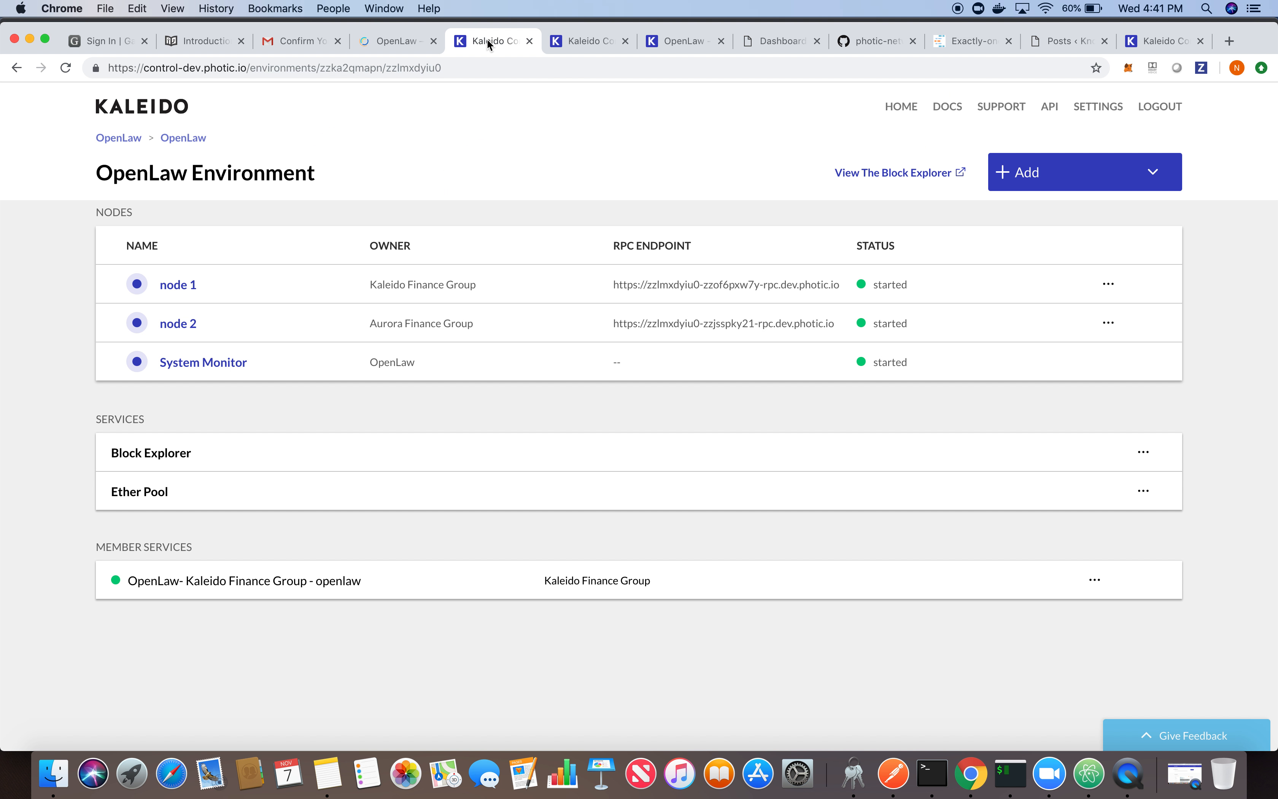
left_click(878, 174)
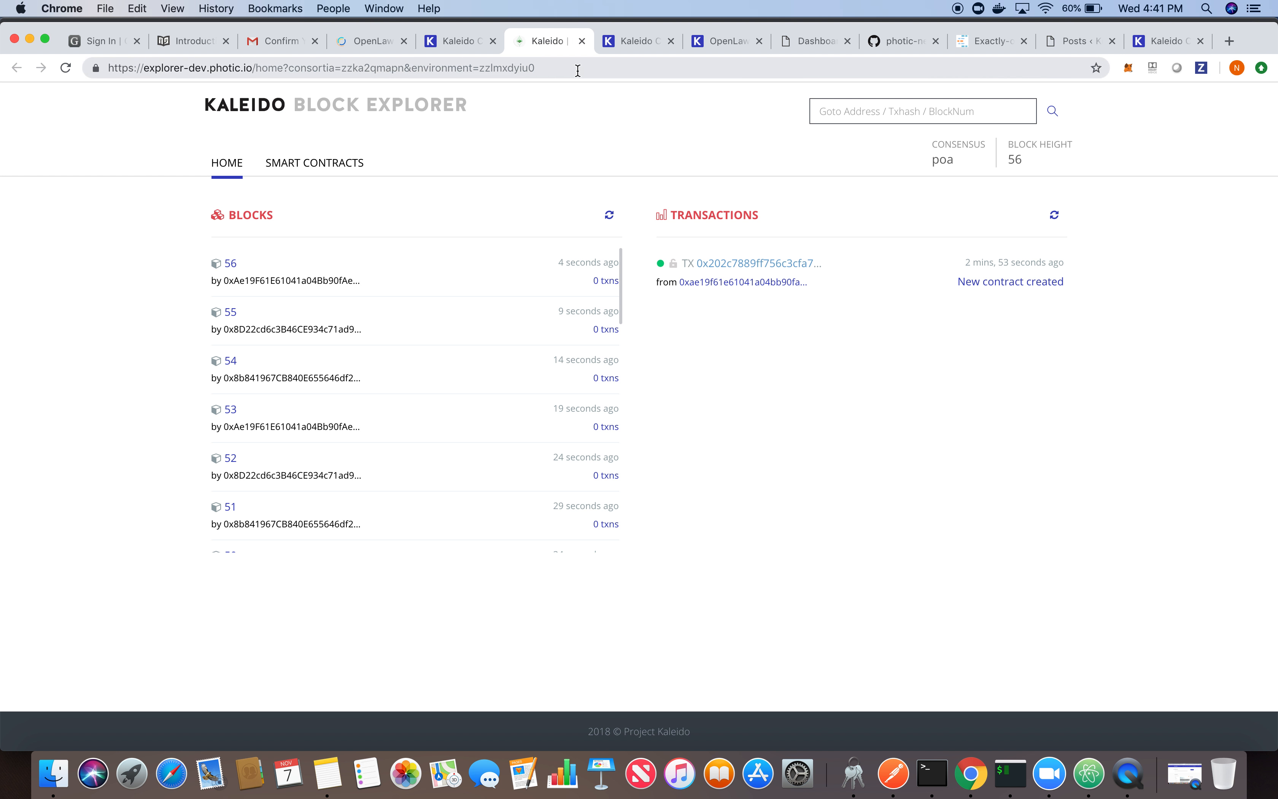
- Return to the completed NDA DEMO (KALEIDO) form in OpenLaw and send the contract for signature
left_click(358, 48)
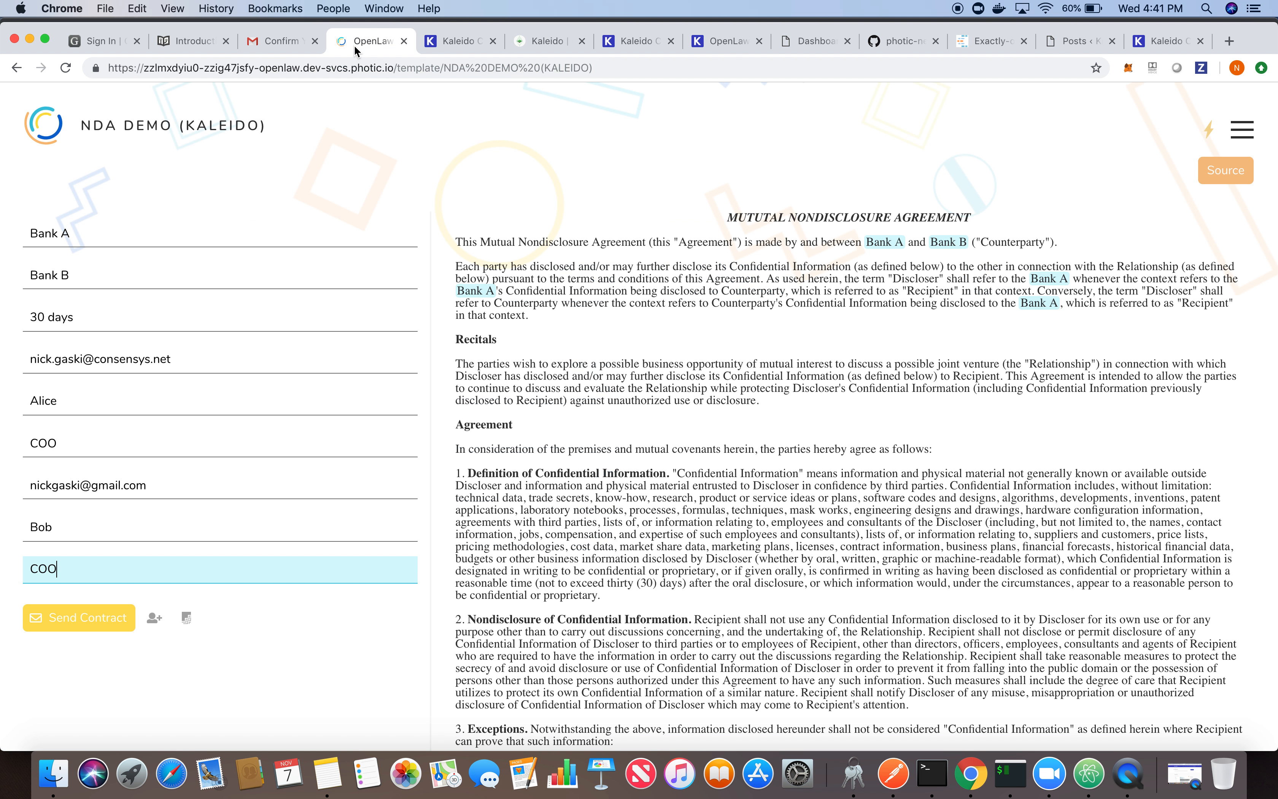
left_click(82, 618)
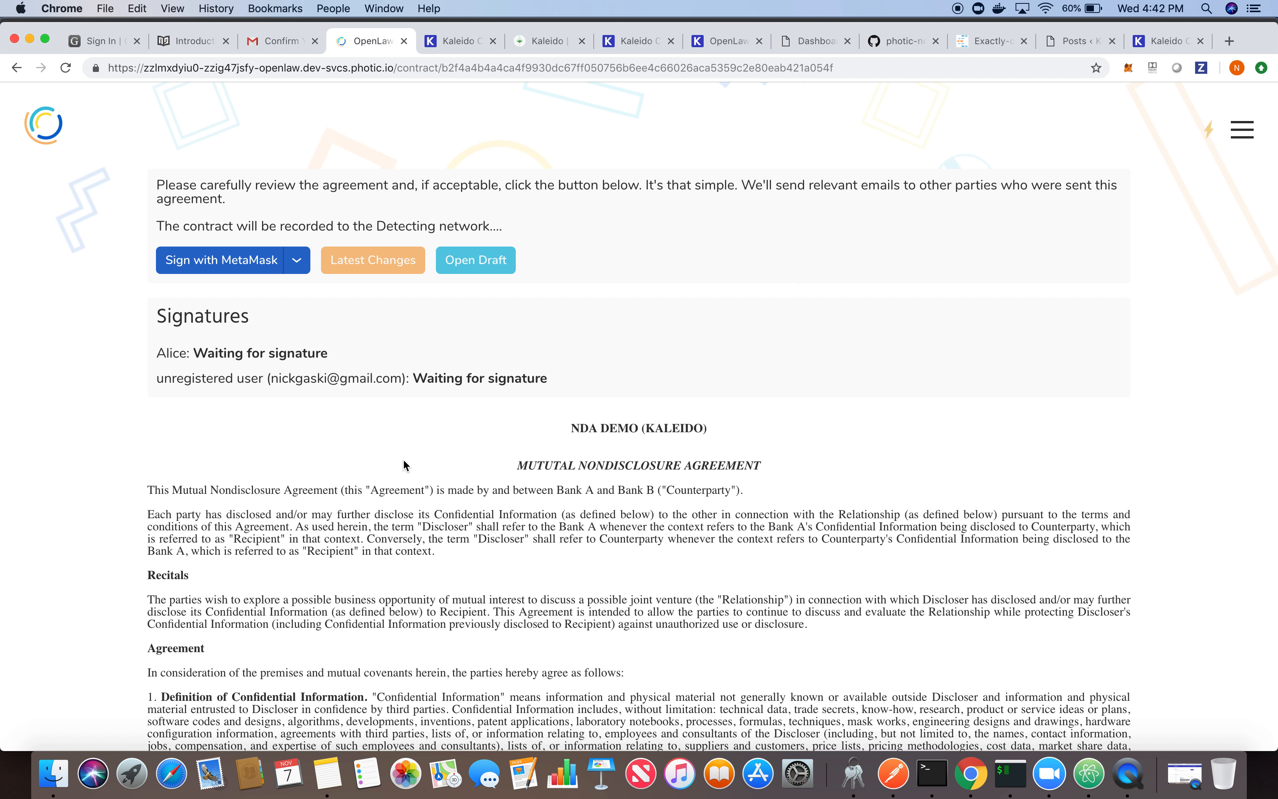
- Switch to the counterparty's Gmail window and follow the document signing link in the "Request to Sign NDA DEMO (KALEIDO)" email
key("ctrl+Up")
left_click(483, 549)
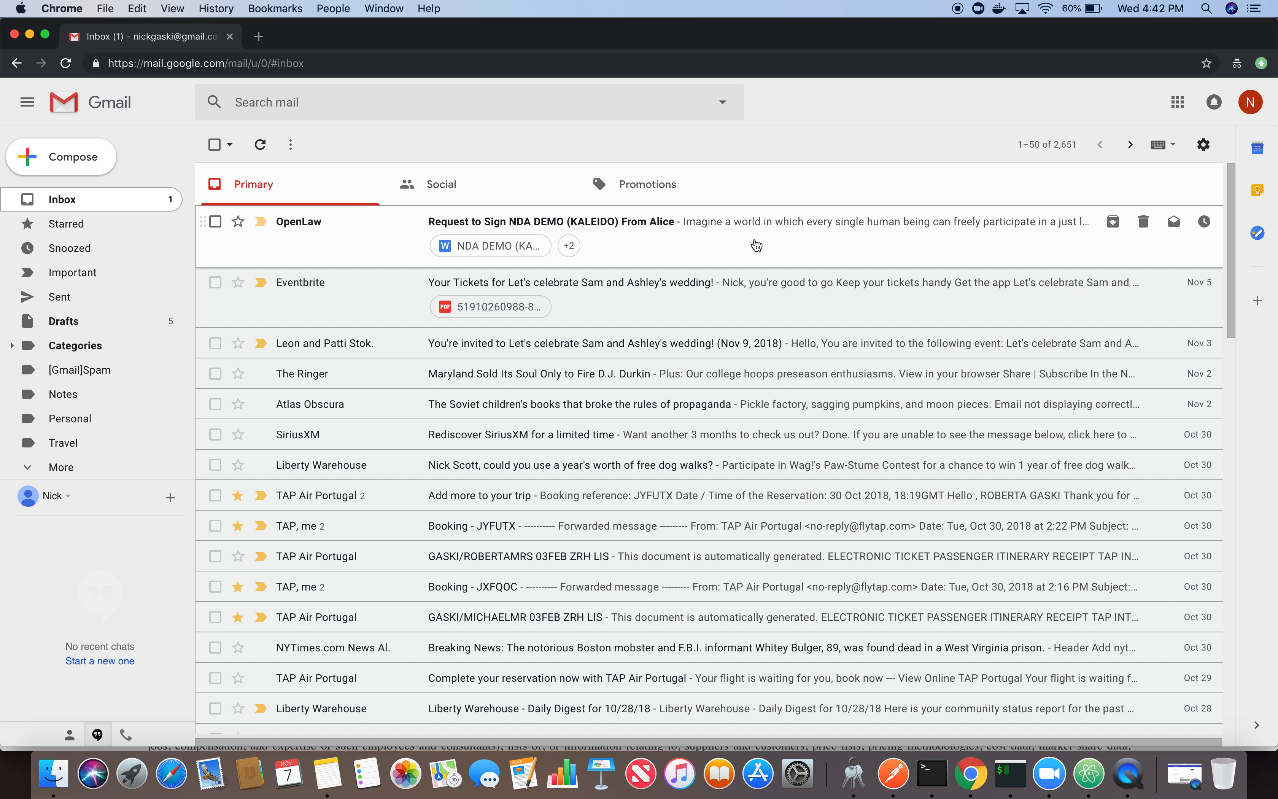
left_click(756, 246)
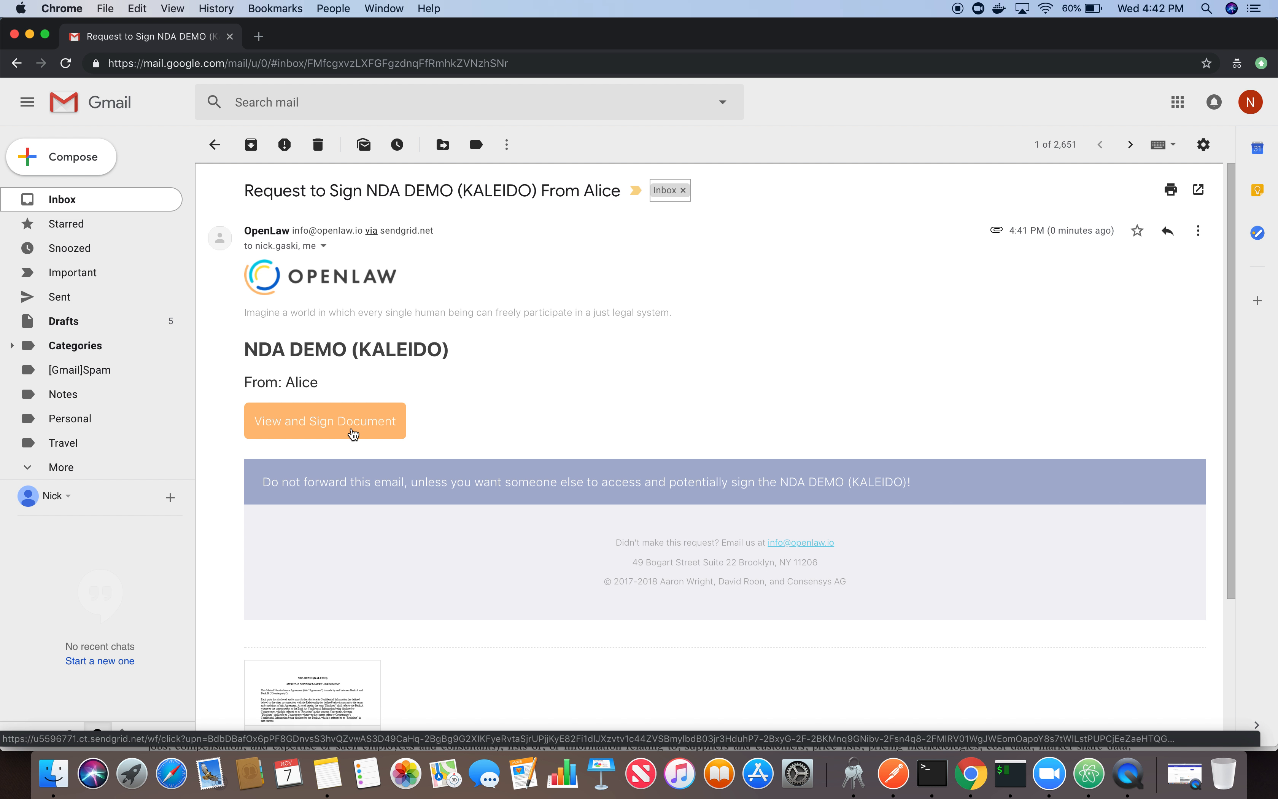
left_click(353, 433)
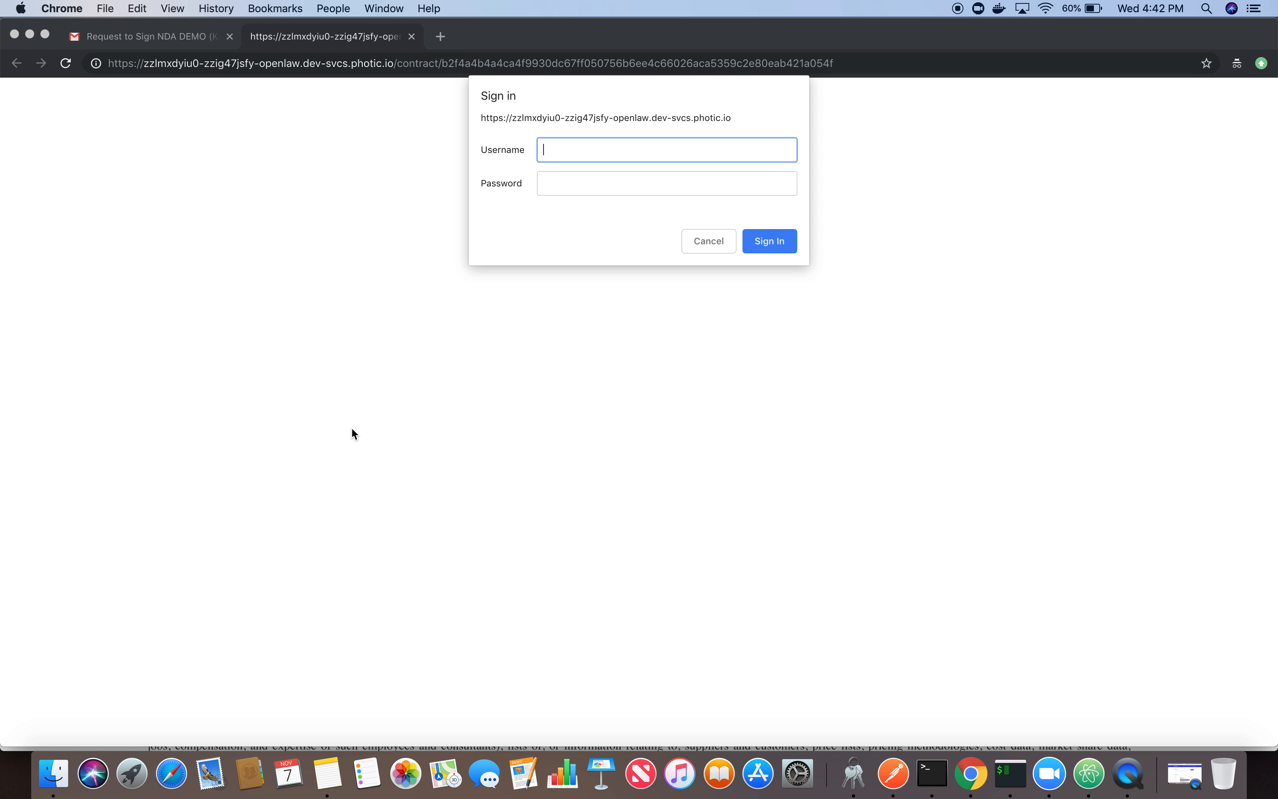
- Copy the second application credential's username from the Notes app into the username field of the site sign-in prompt
left_click(327, 772)
left_click_drag(555, 149, 615, 148)
key("super+c")
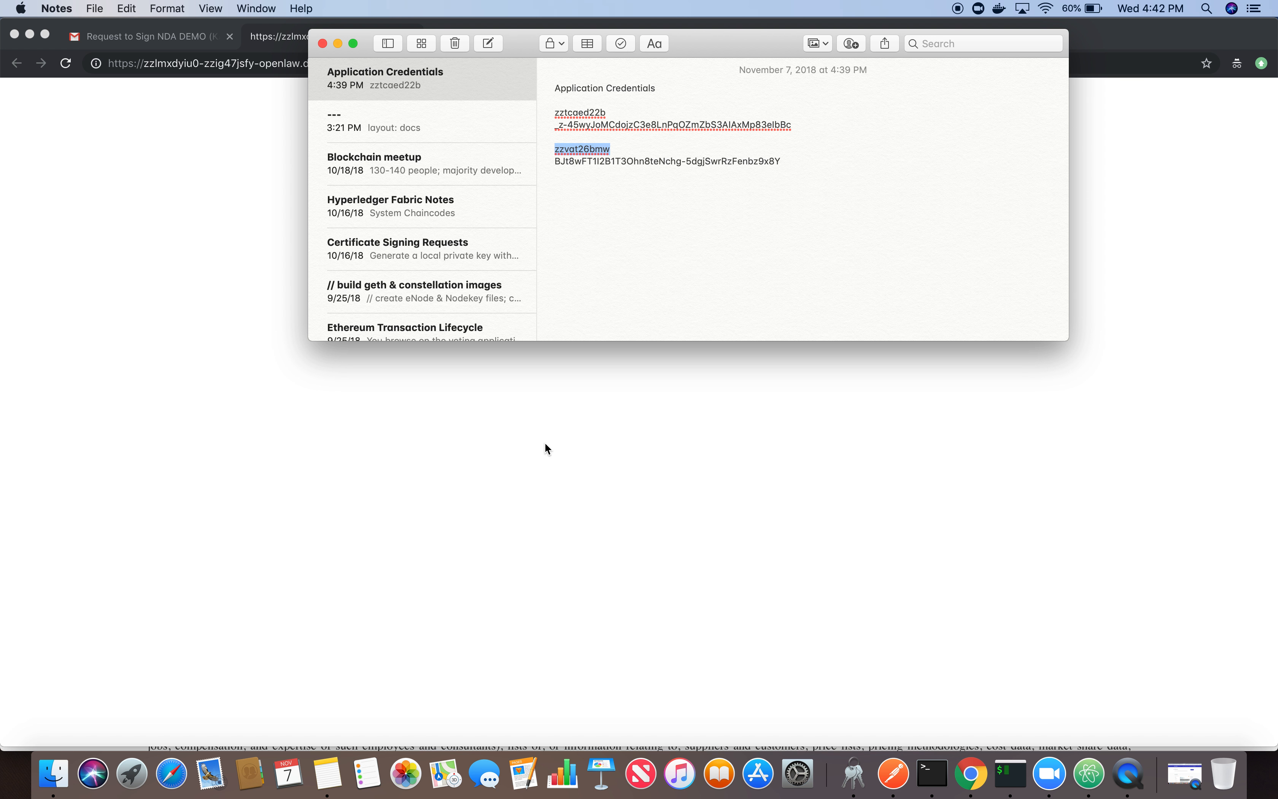
left_click(545, 446)
left_click(579, 150)
key("super+v")
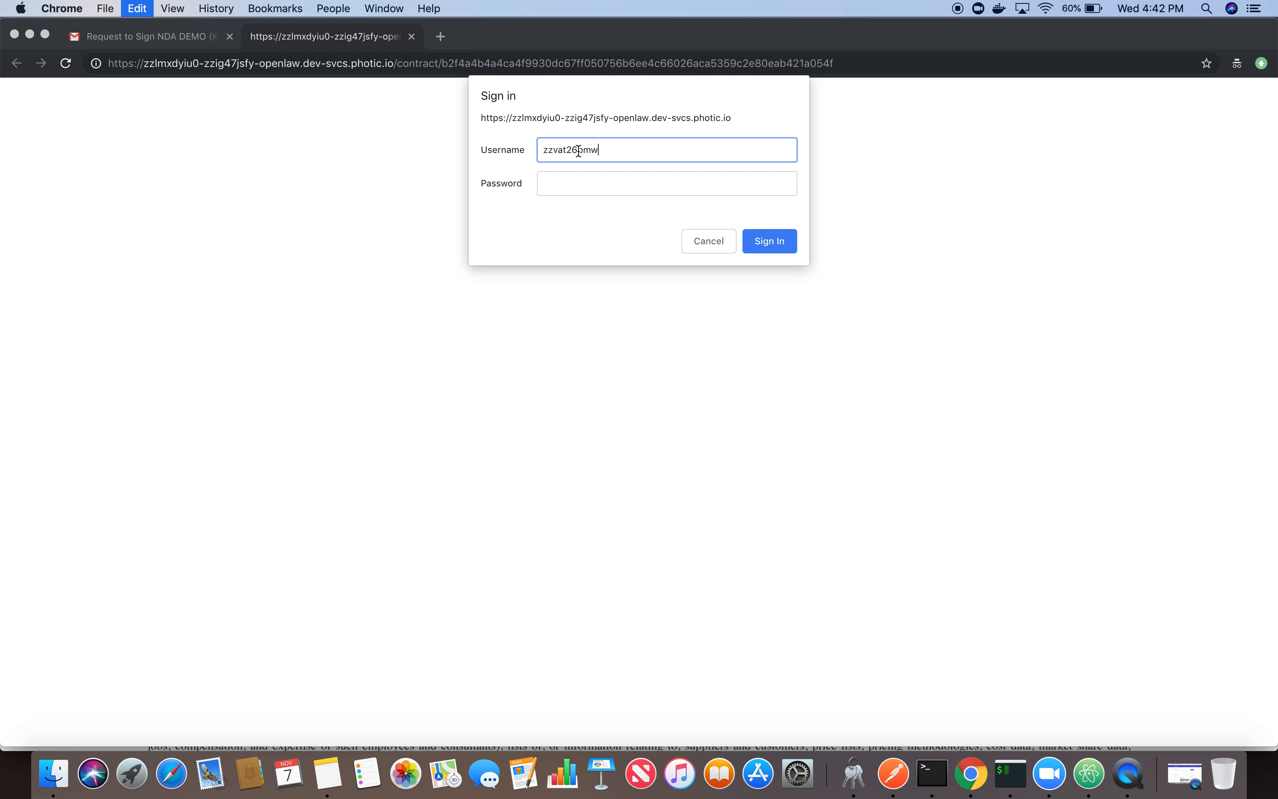
- Copy the matching credential password from Notes into the password field and sign in to the site
left_click(329, 774)
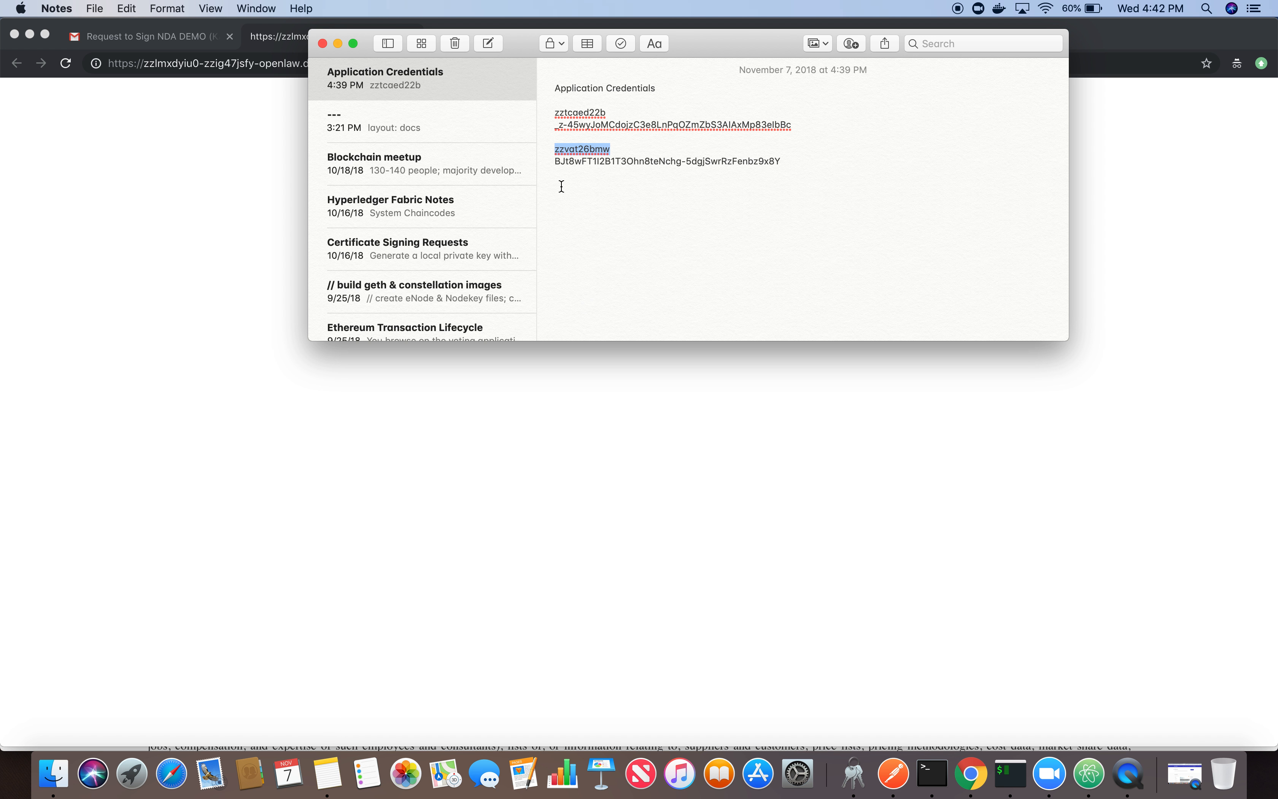
left_click_drag(556, 159, 782, 164)
key("super+c")
left_click(749, 415)
left_click(666, 183)
key("super+v")
left_click(759, 240)
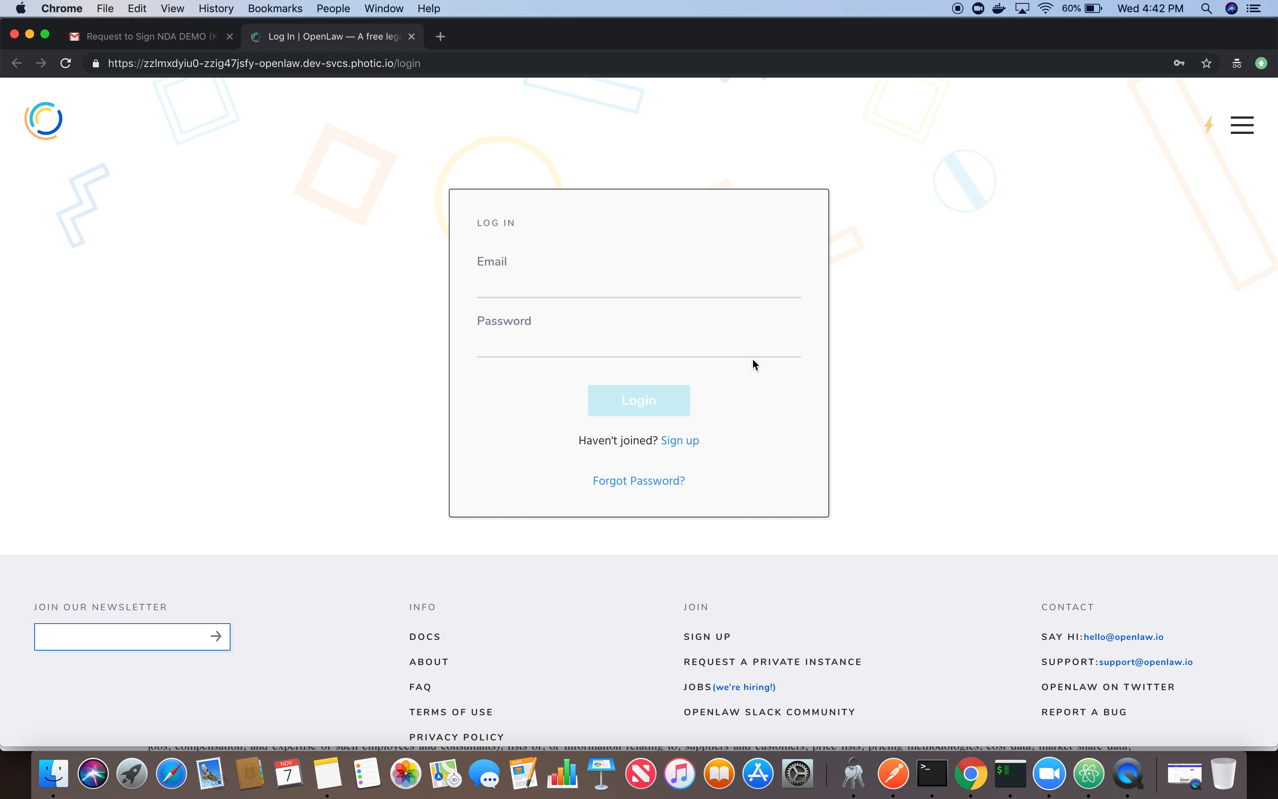
- Start a new OpenLaw account sign-up and fill in the counterparty officer's name and email
left_click(689, 440)
left_click(544, 291)
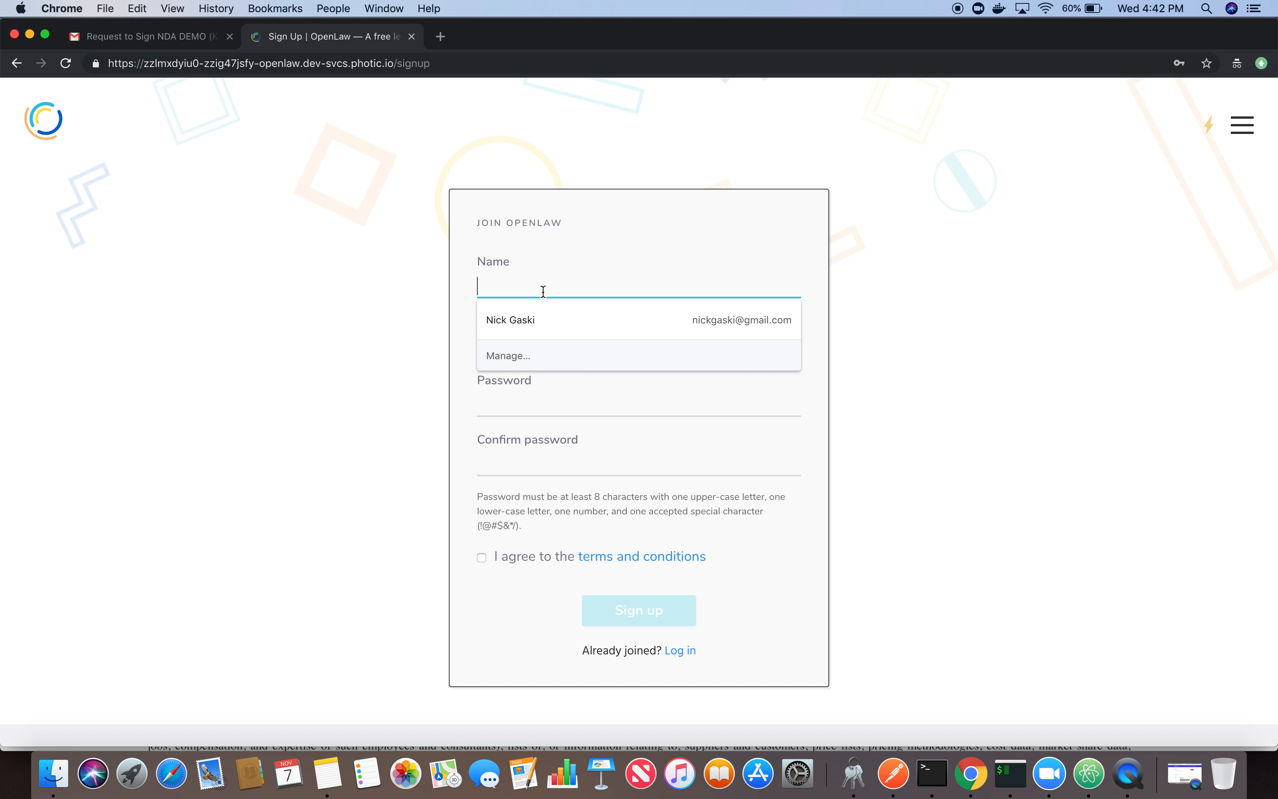
type("Bob")
key("Tab")
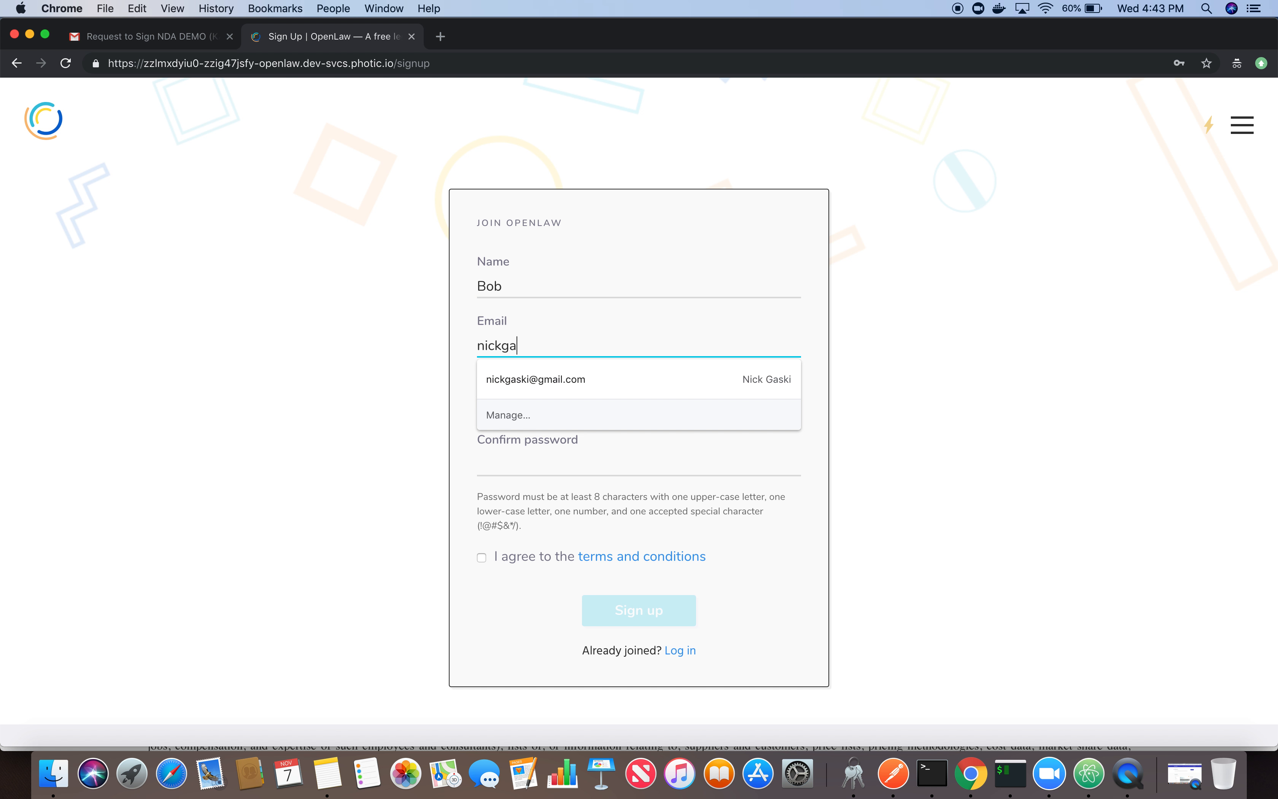
key("Tab")
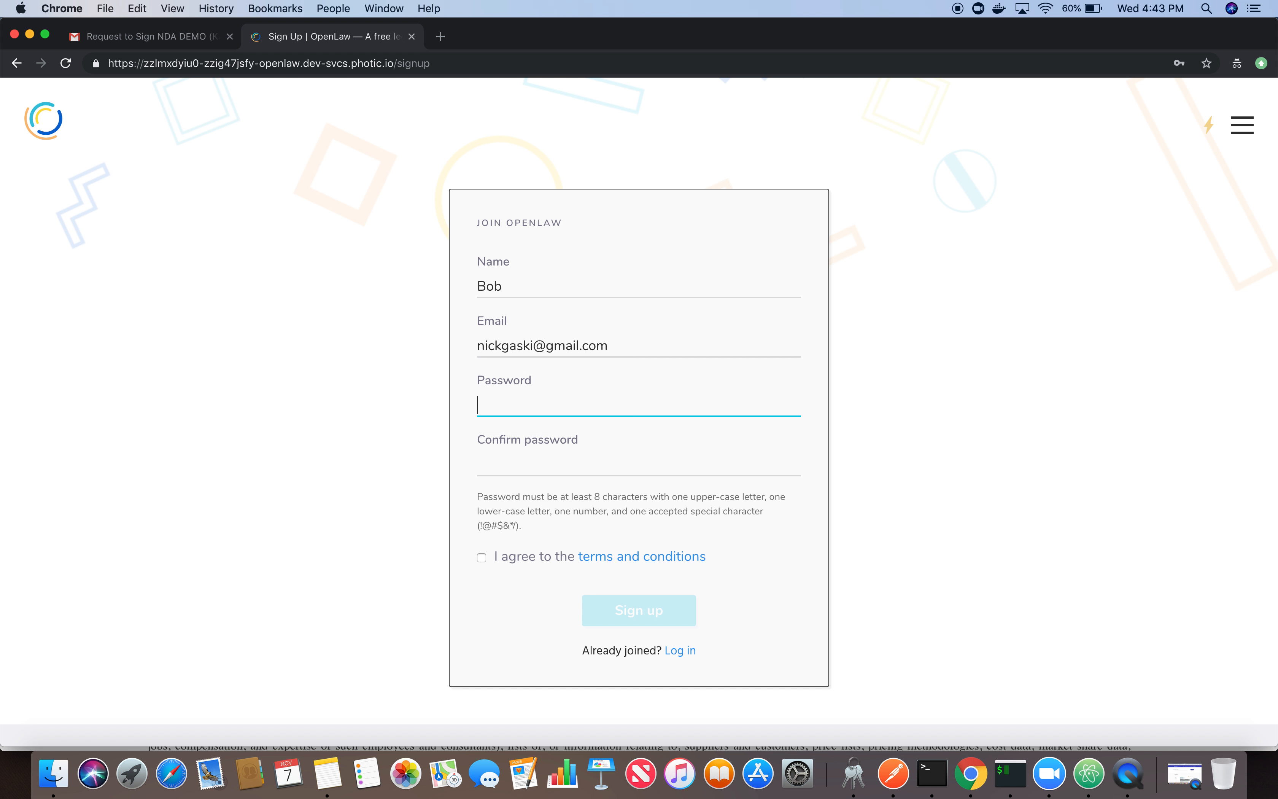
- Enter and confirm the account password, agree to the terms and conditions, and submit the sign-up
type("••••••••••")
key("Tab")
type("••••••••")
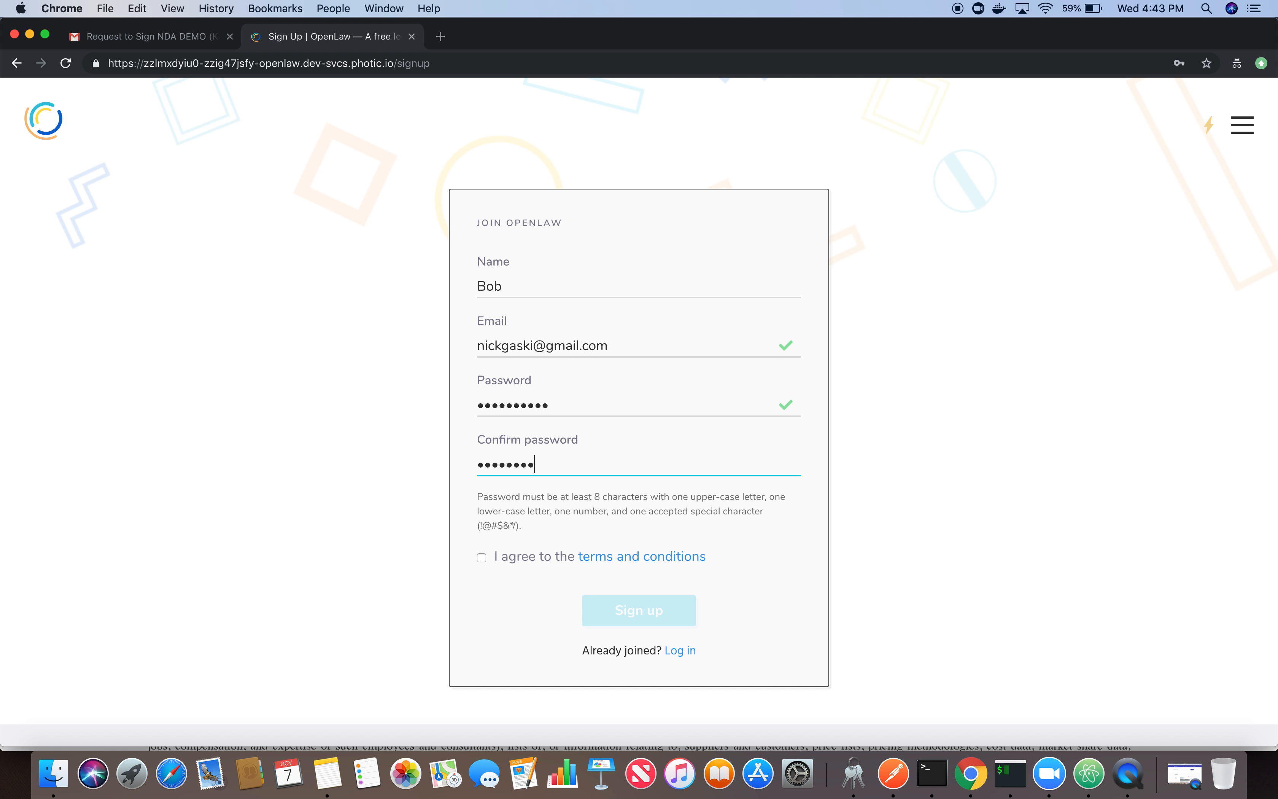
type("•••")
left_click(486, 561)
left_click(651, 609)
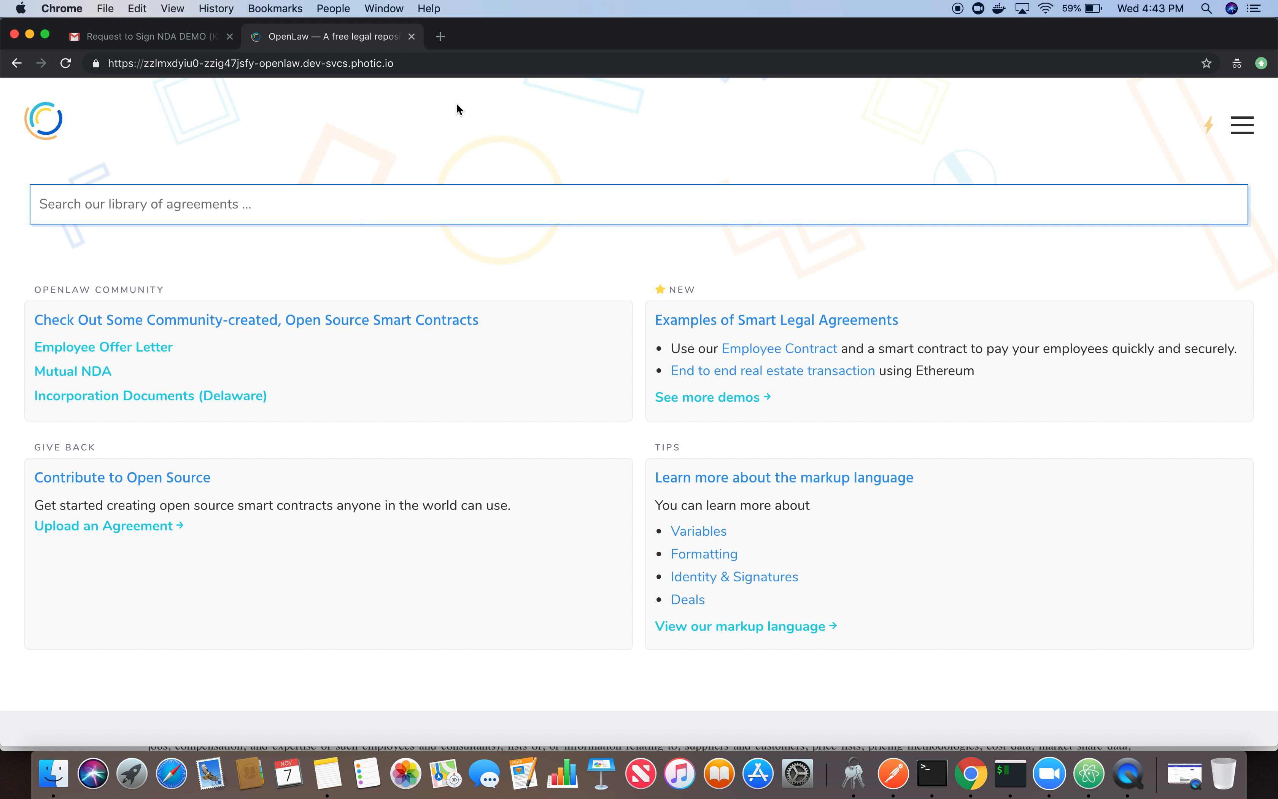
- Close the OpenLaw tab and confirm the new account from the "Confirm Your OpenLaw Account" email in the Gmail inbox
left_click(412, 36)
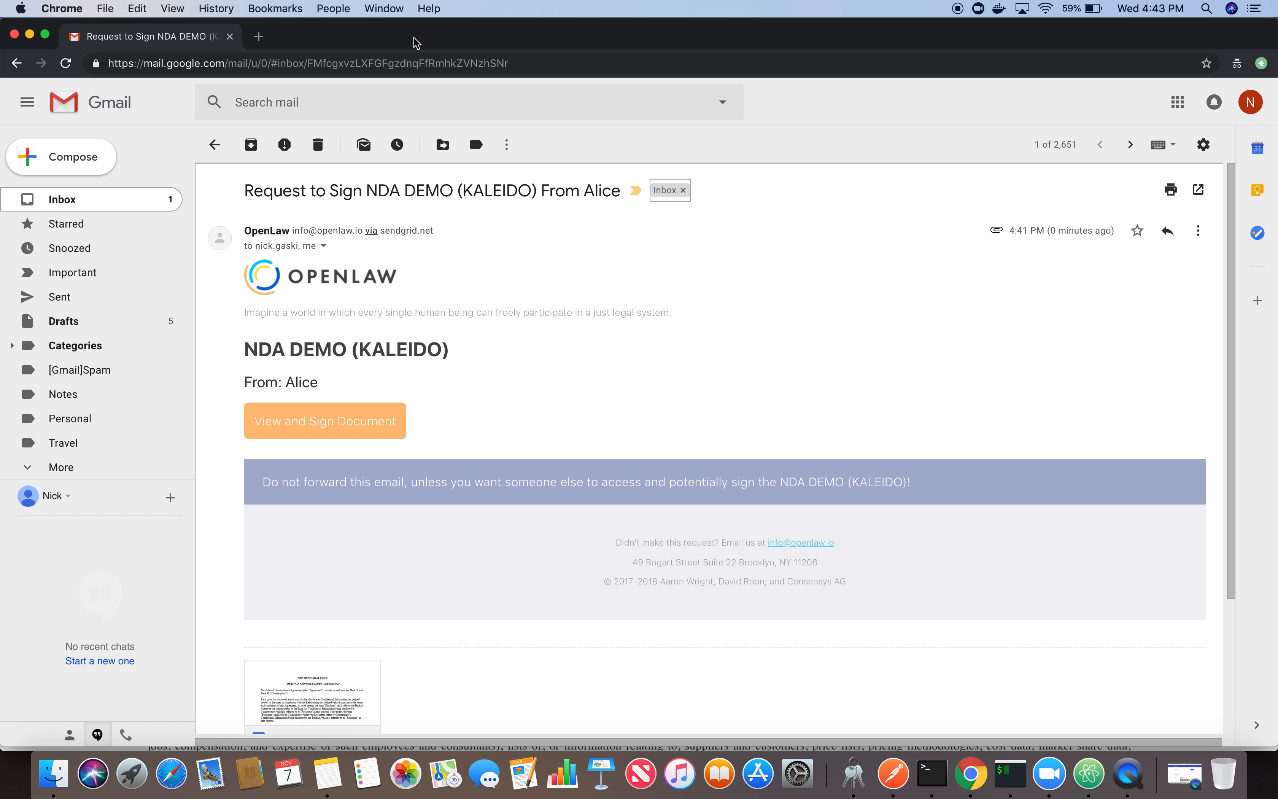
left_click(77, 199)
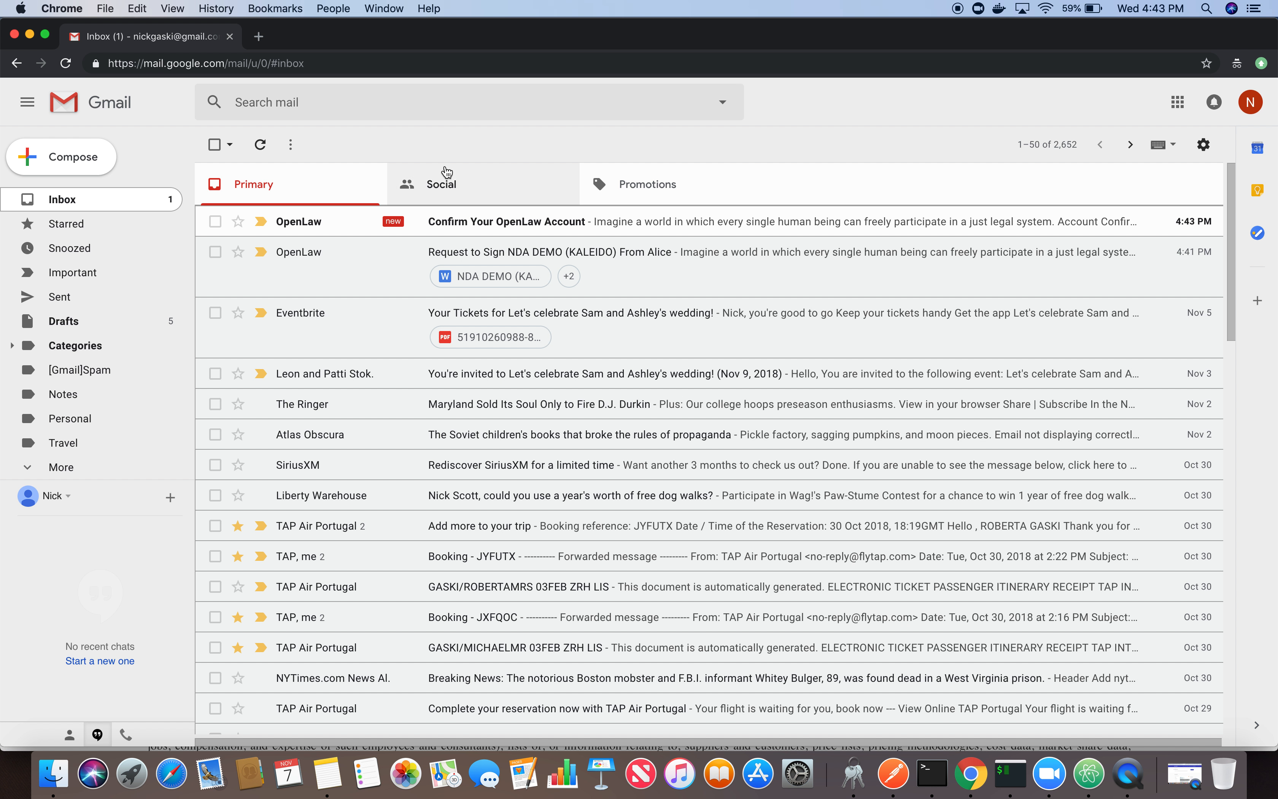
left_click(546, 222)
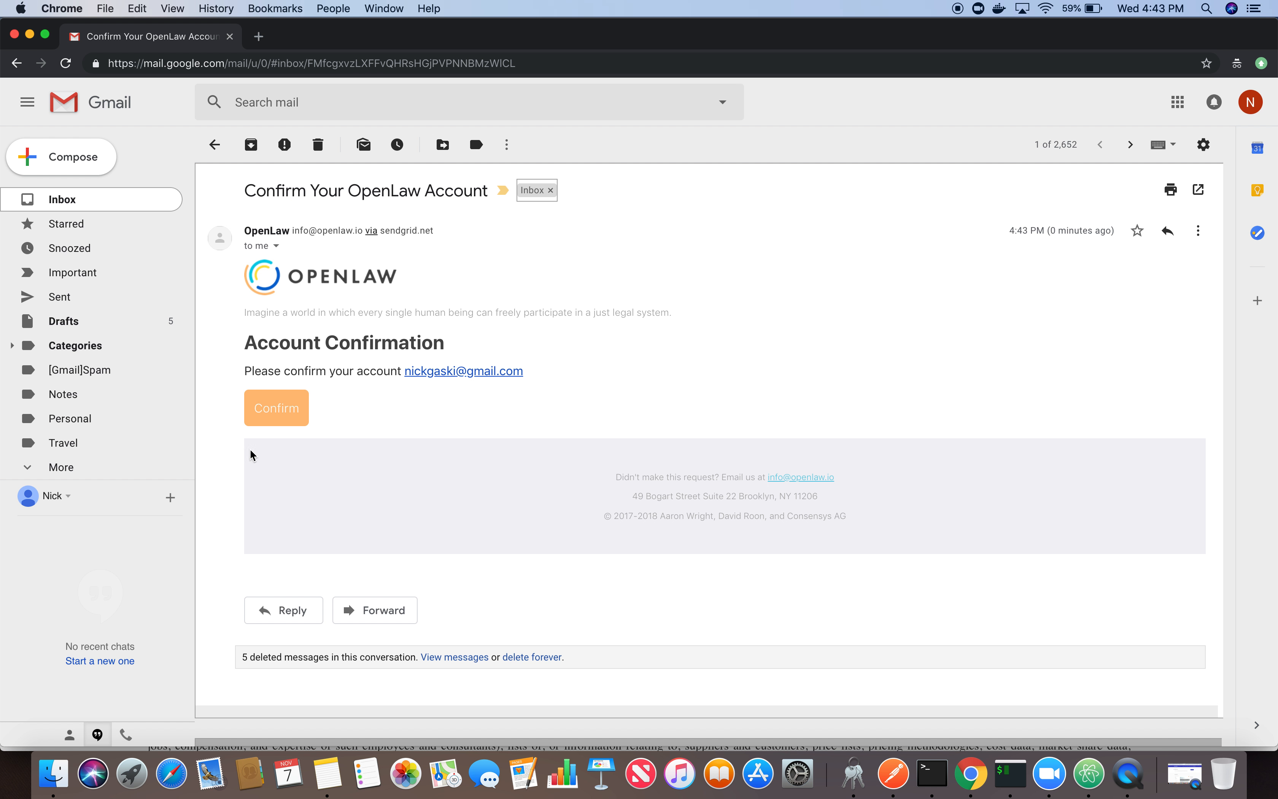
left_click(270, 415)
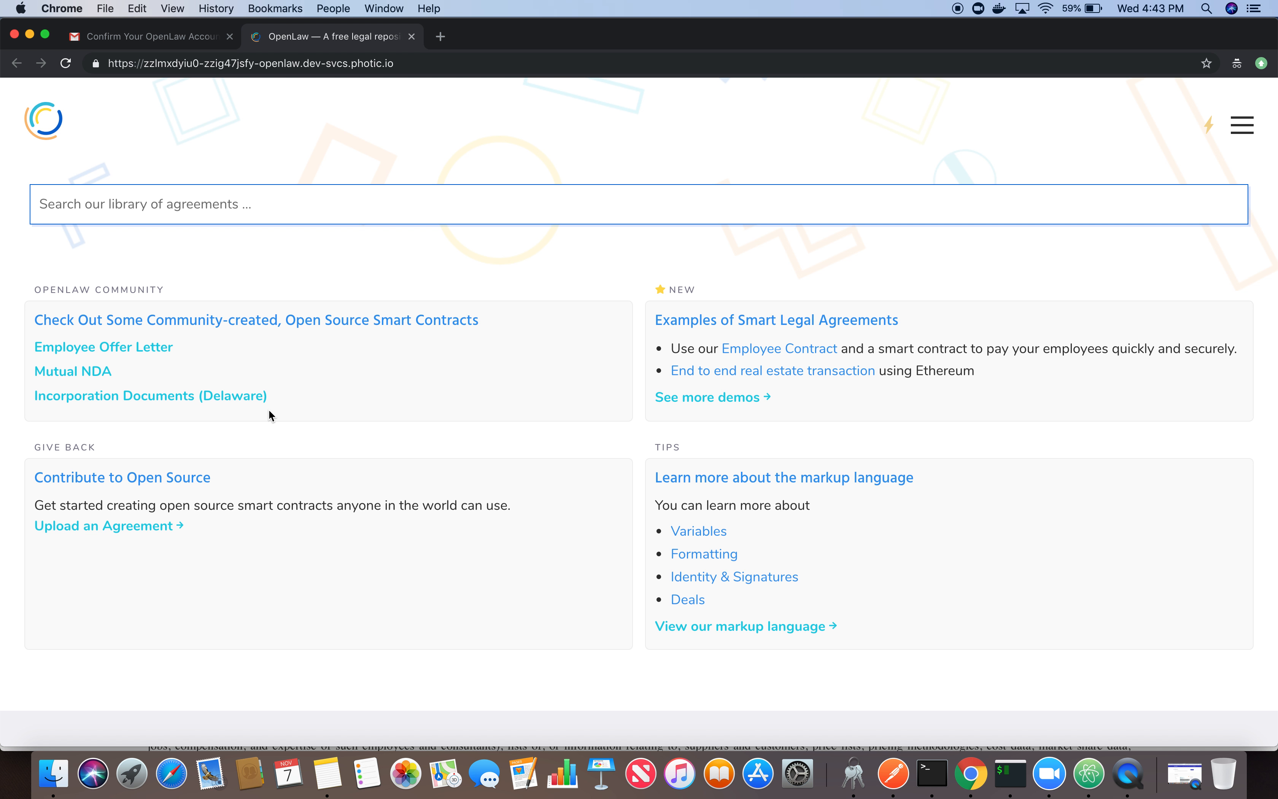
- Open the NDA DEMO (KALEIDO) agreement from OpenLaw's Contract Management list
left_click(1244, 127)
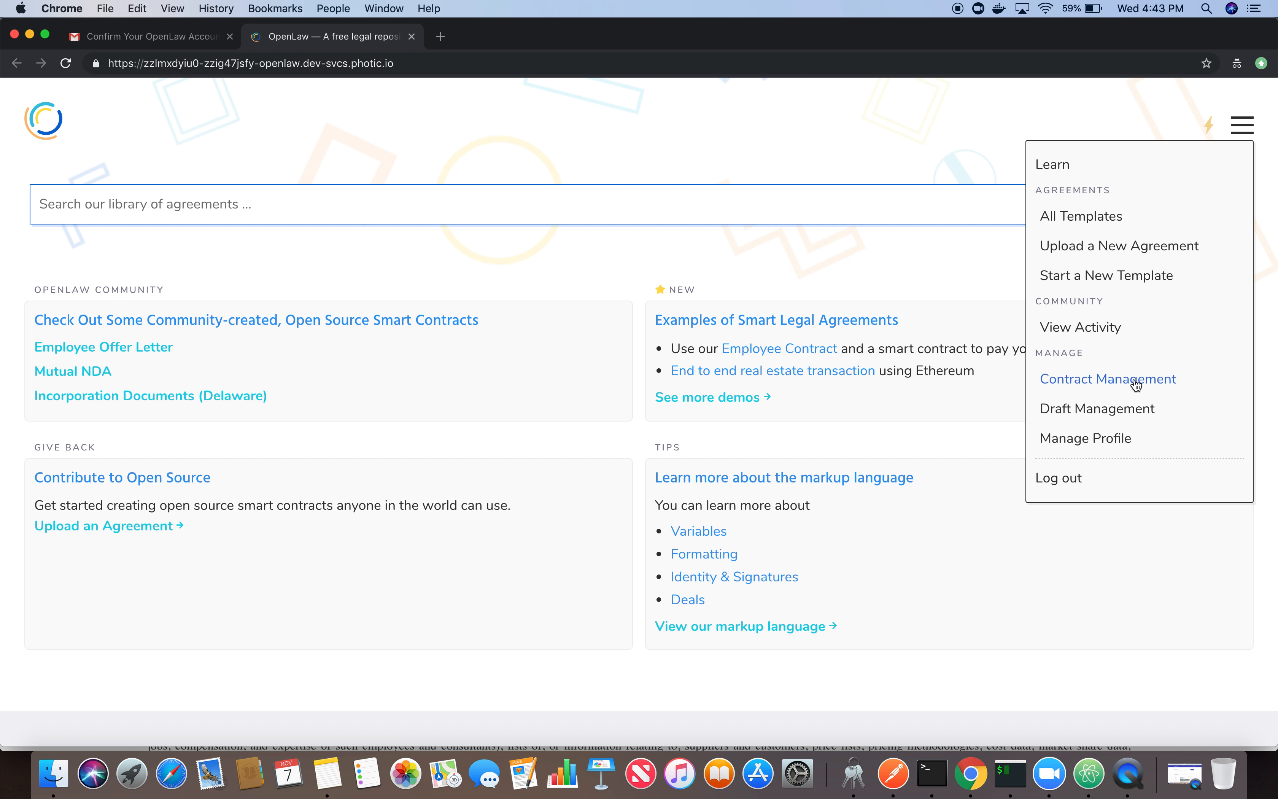
left_click(1107, 383)
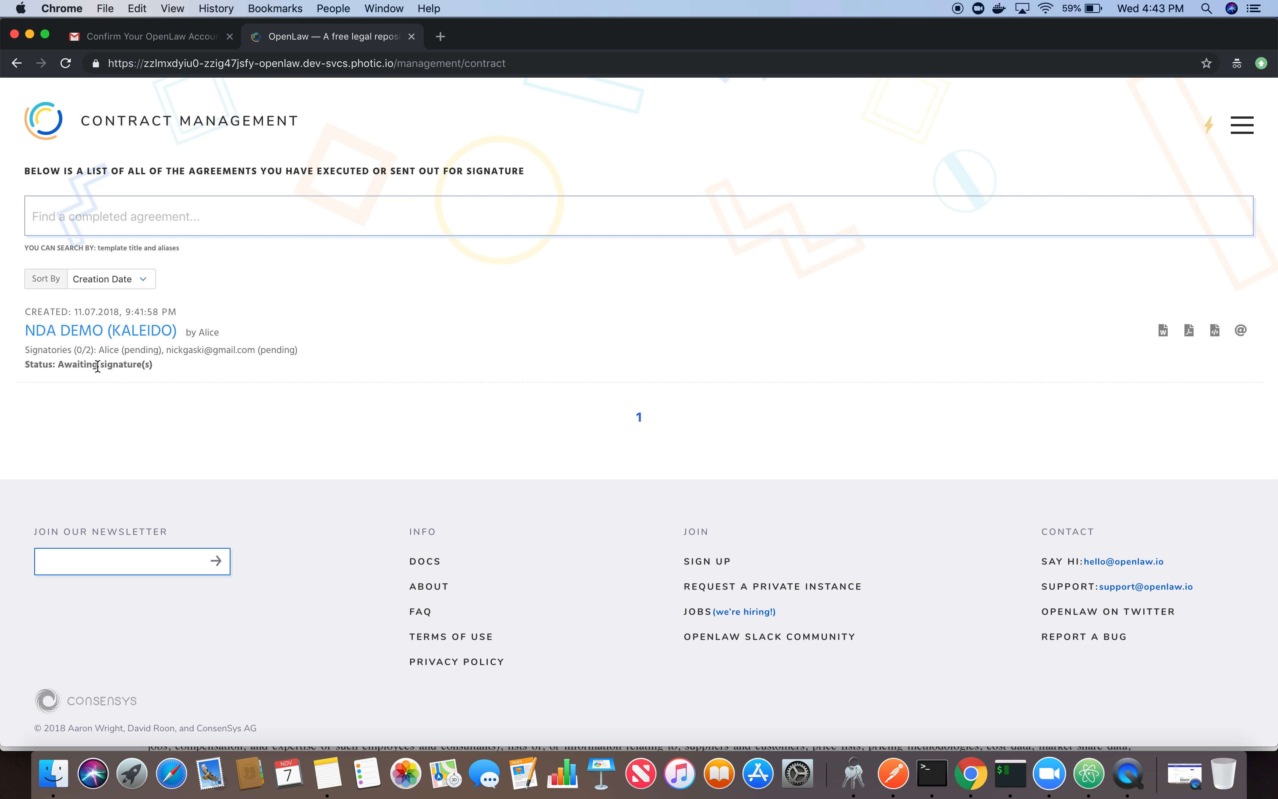
left_click(110, 330)
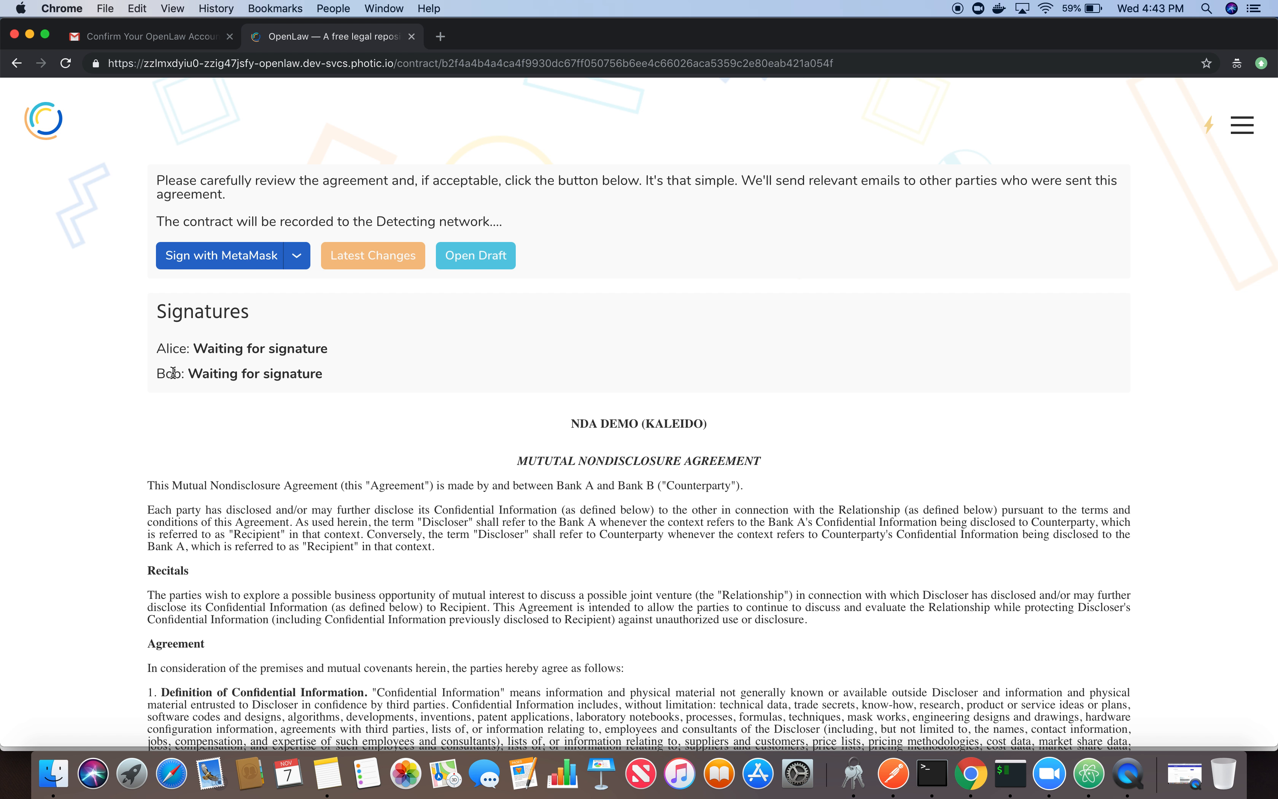
- Change the signing method to Sign with OpenLaw and sign the agreement as the counterparty
left_click(297, 255)
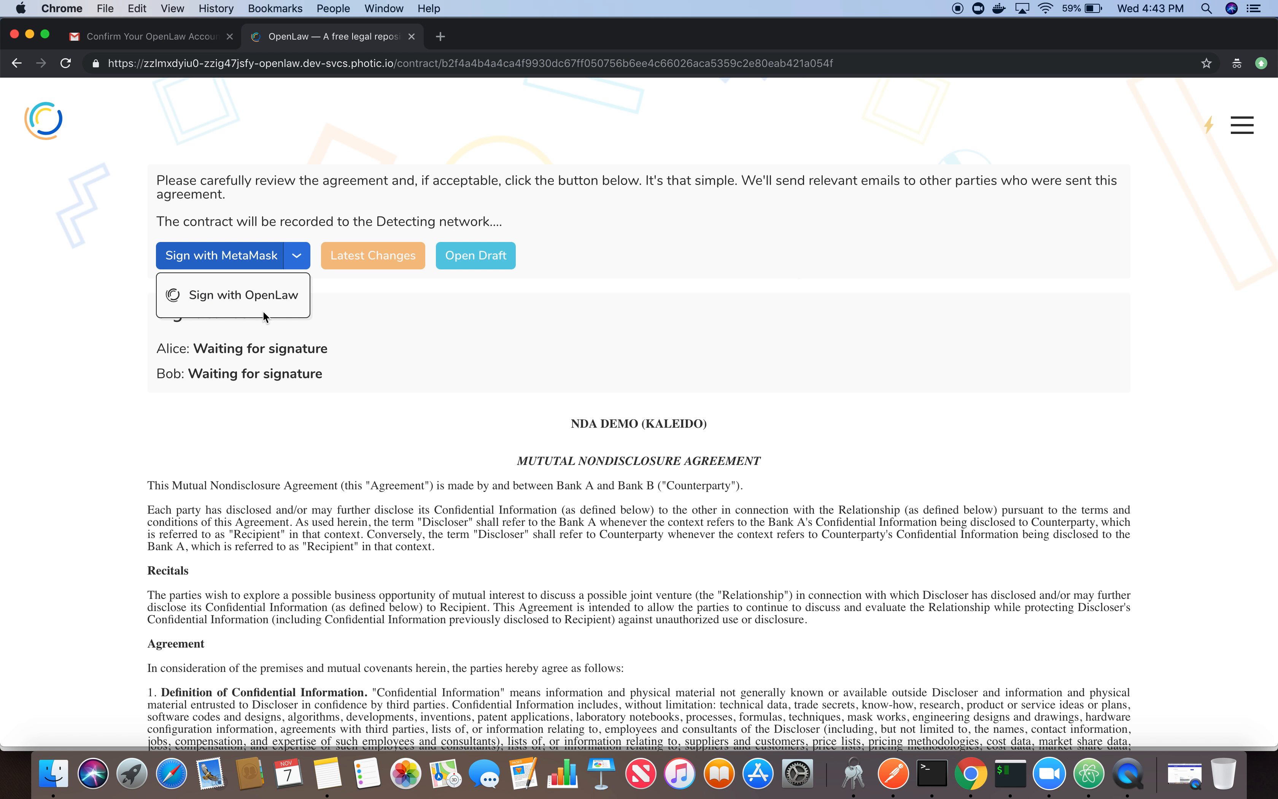
left_click(246, 295)
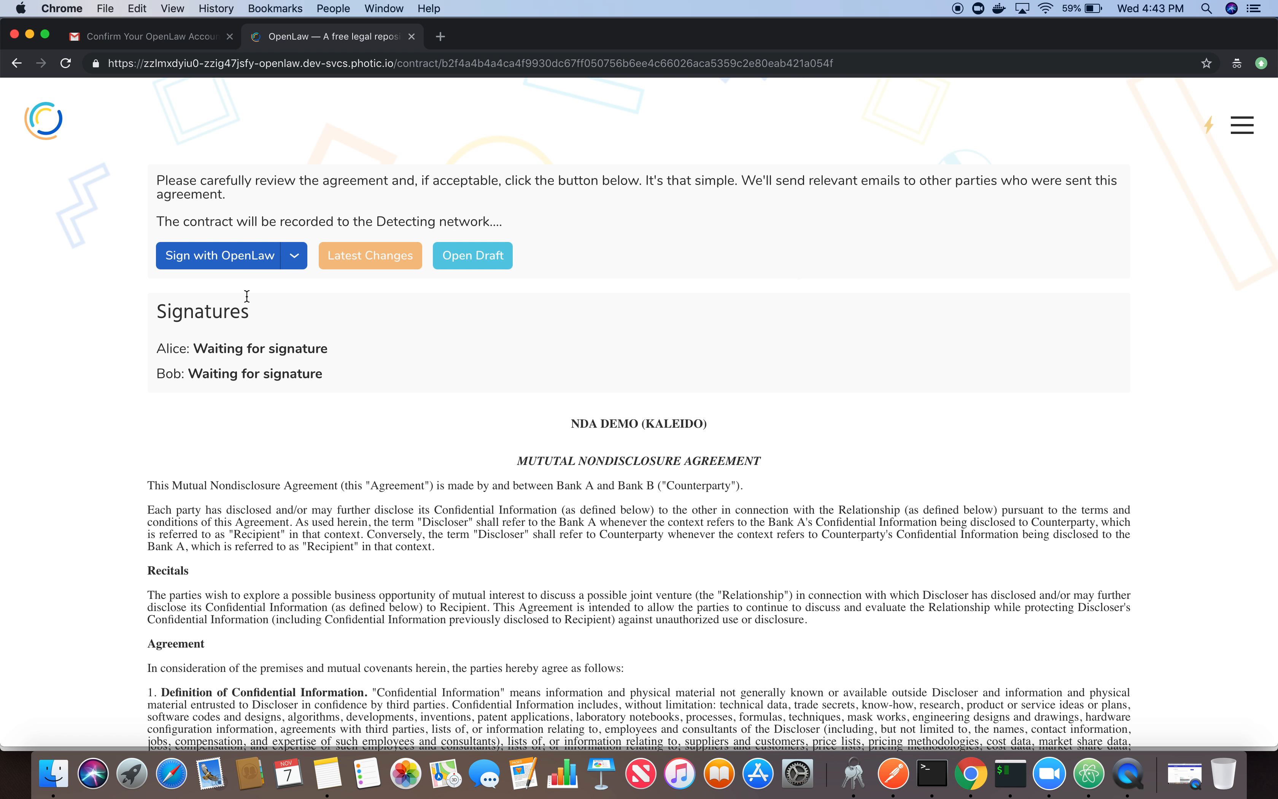
left_click(220, 262)
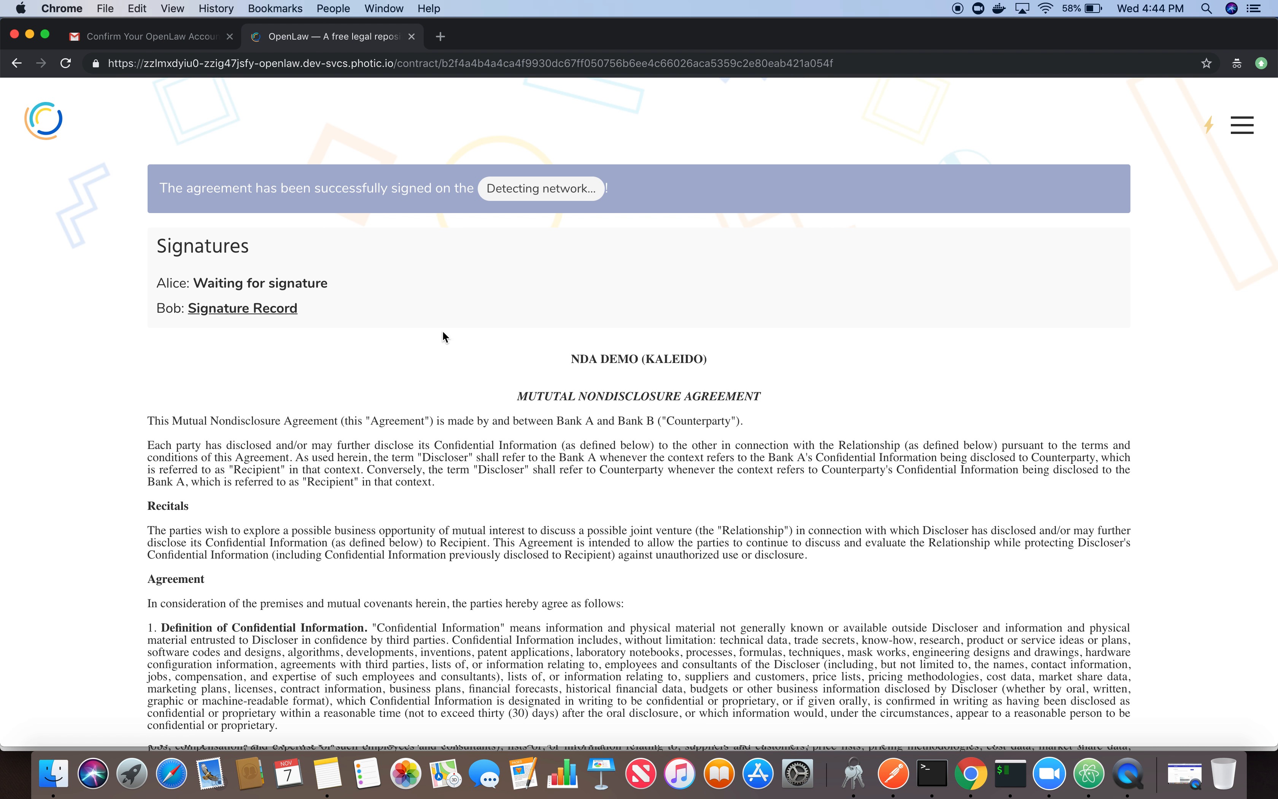
- Switch to the initiating party's browser window and reload the NDA DEMO (KALEIDO) agreement to refresh its signatures
key("ctrl+Up")
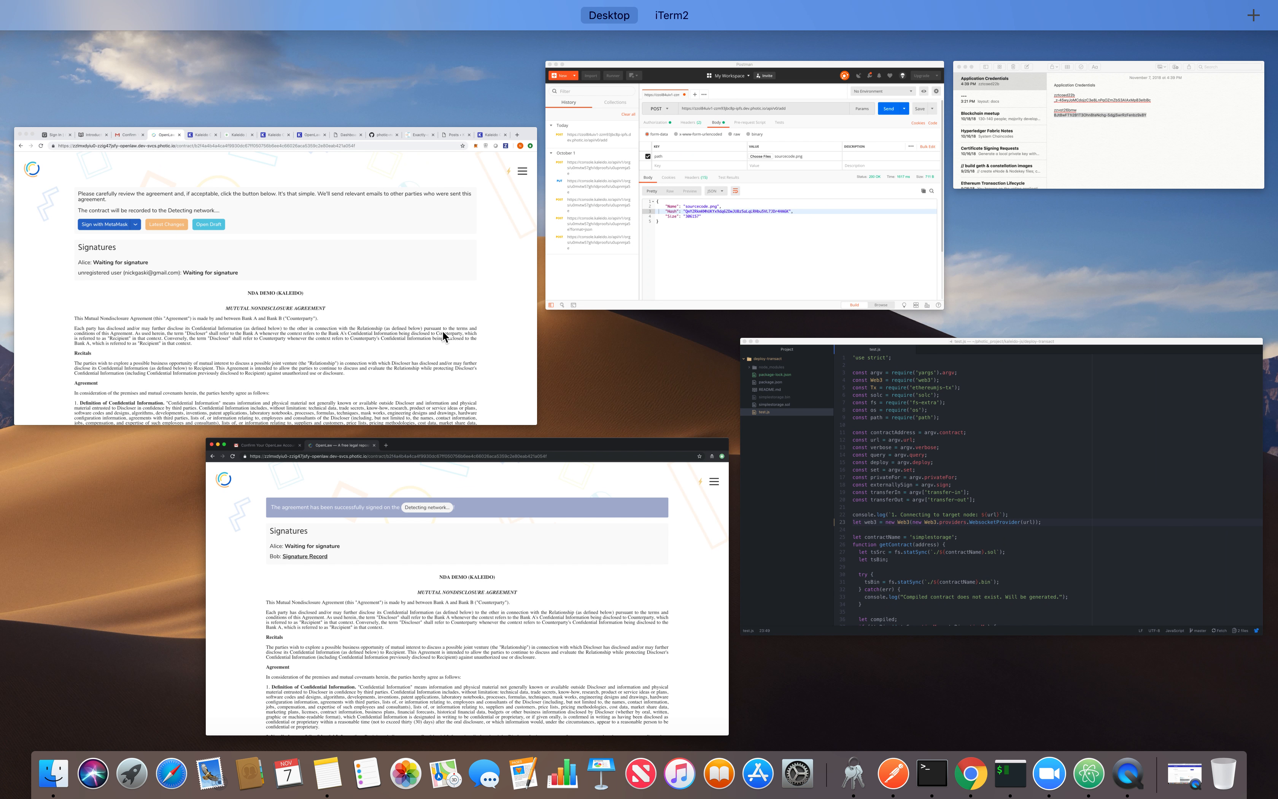
left_click(397, 285)
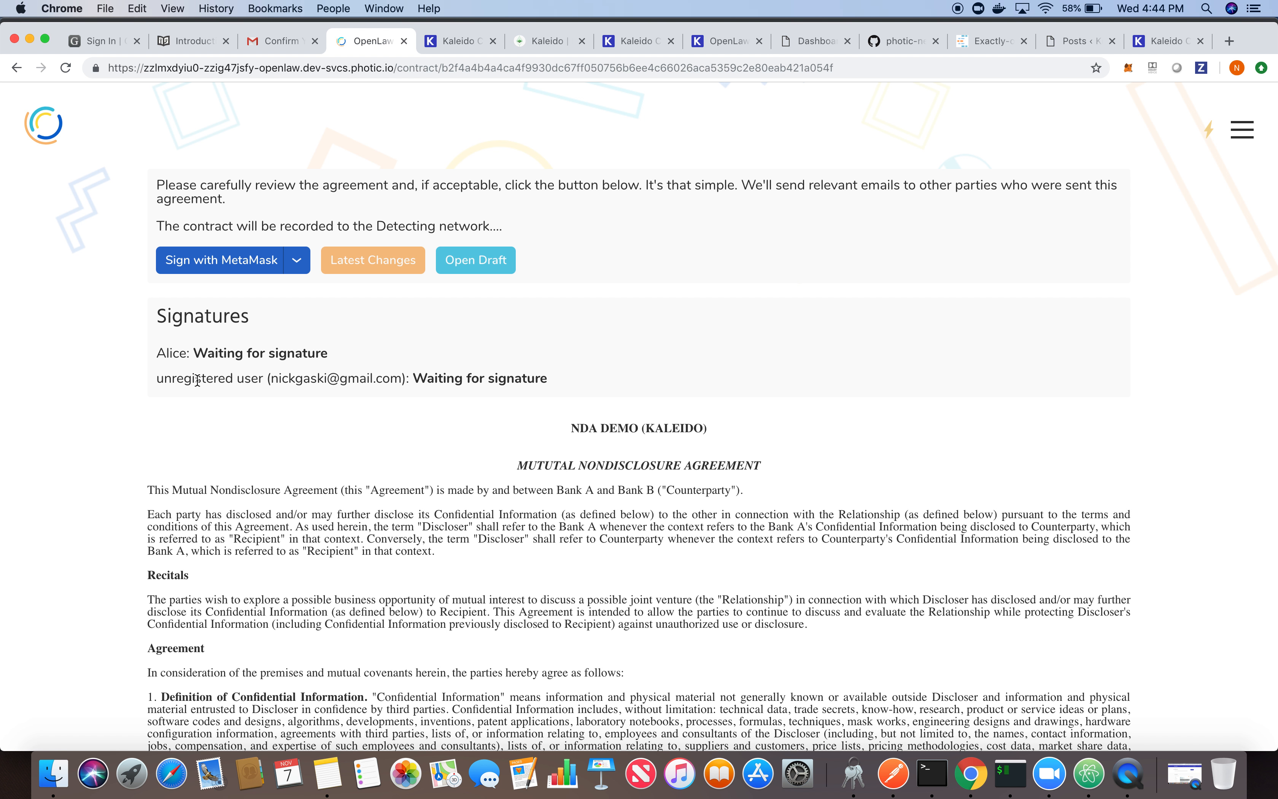
left_click(66, 68)
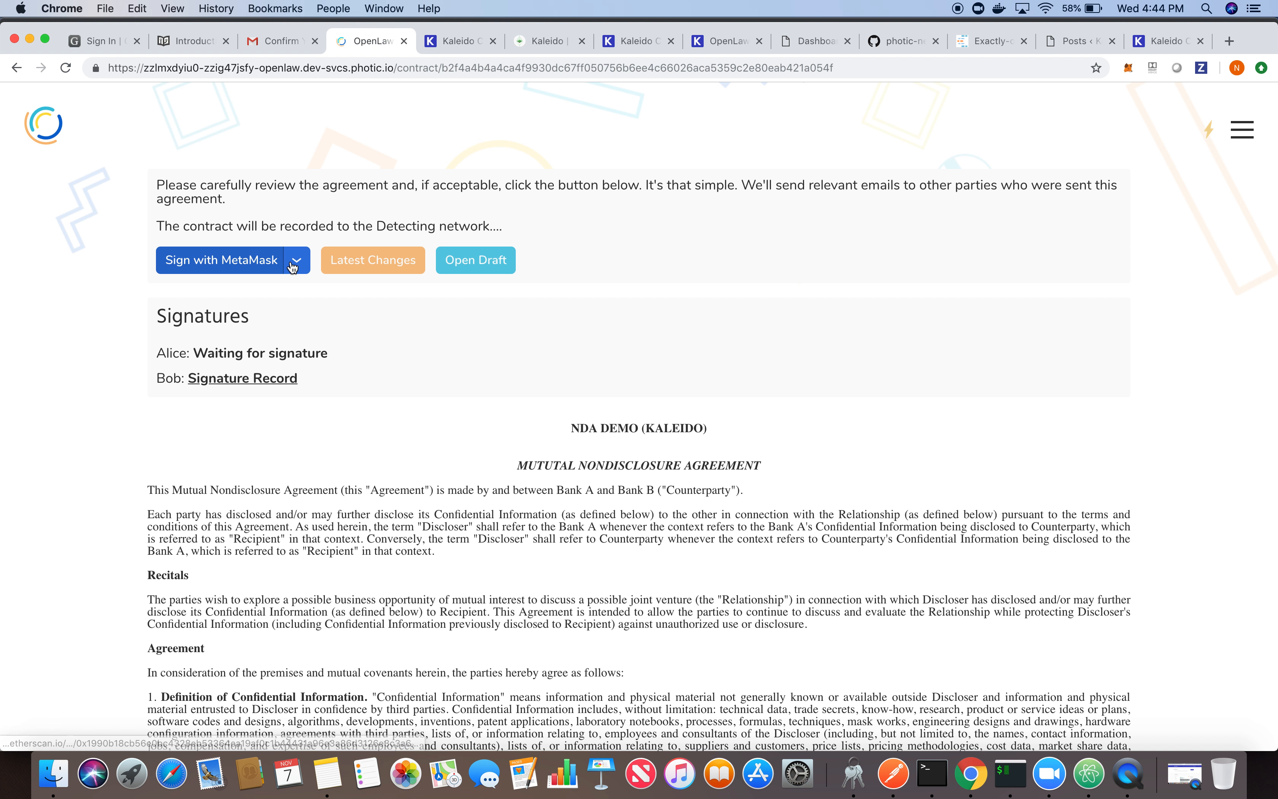
- Change the signing method to Sign with OpenLaw and sign the agreement as the initiating party
left_click(296, 262)
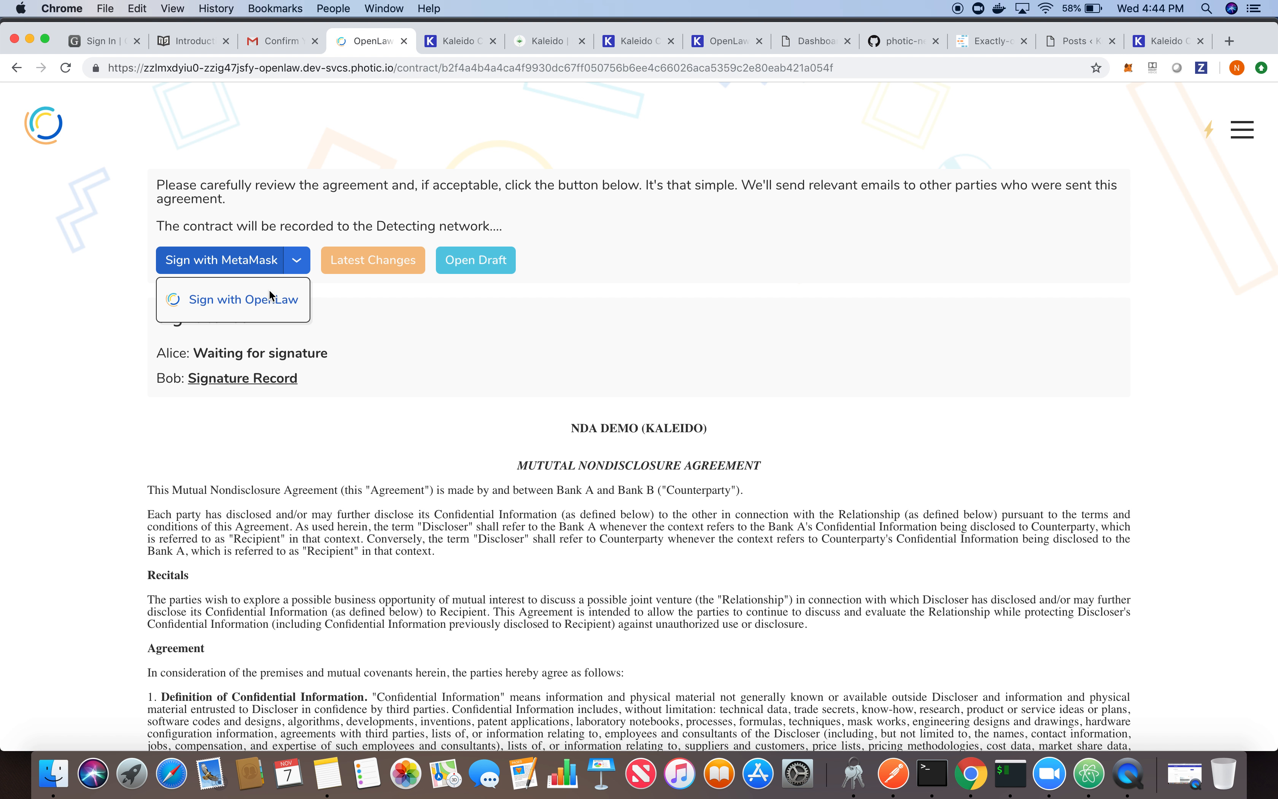
left_click(253, 306)
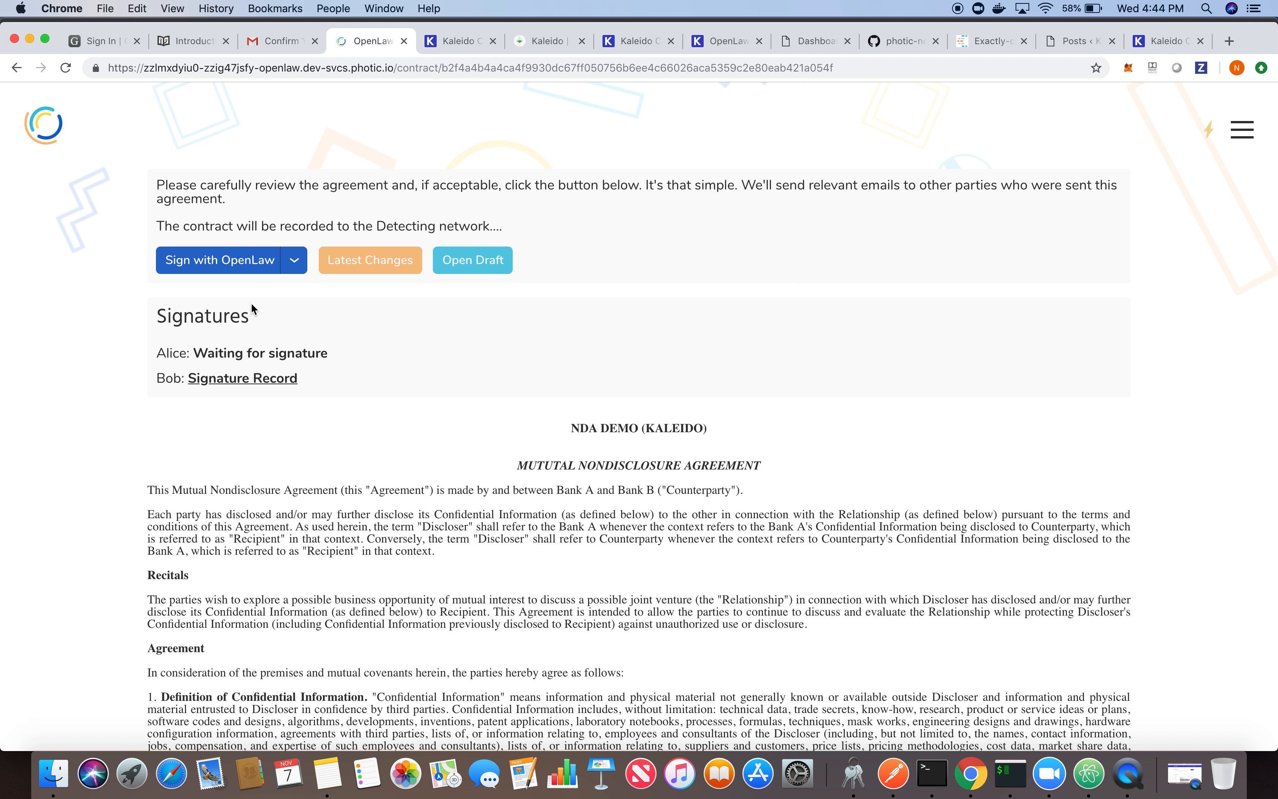
left_click(229, 267)
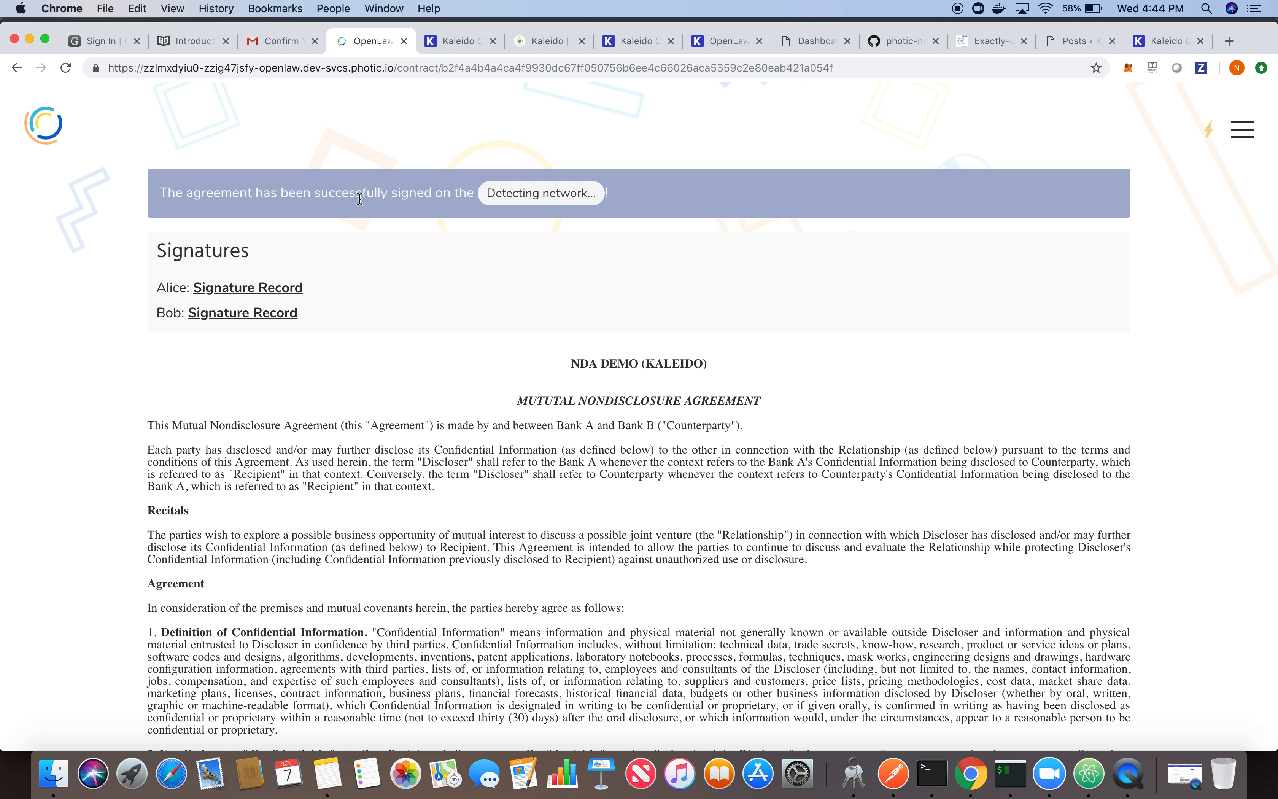
- View the latest transactions in the Kaleido Block Explorer and close the explorer and OpenLaw application credentials tabs
left_click(531, 47)
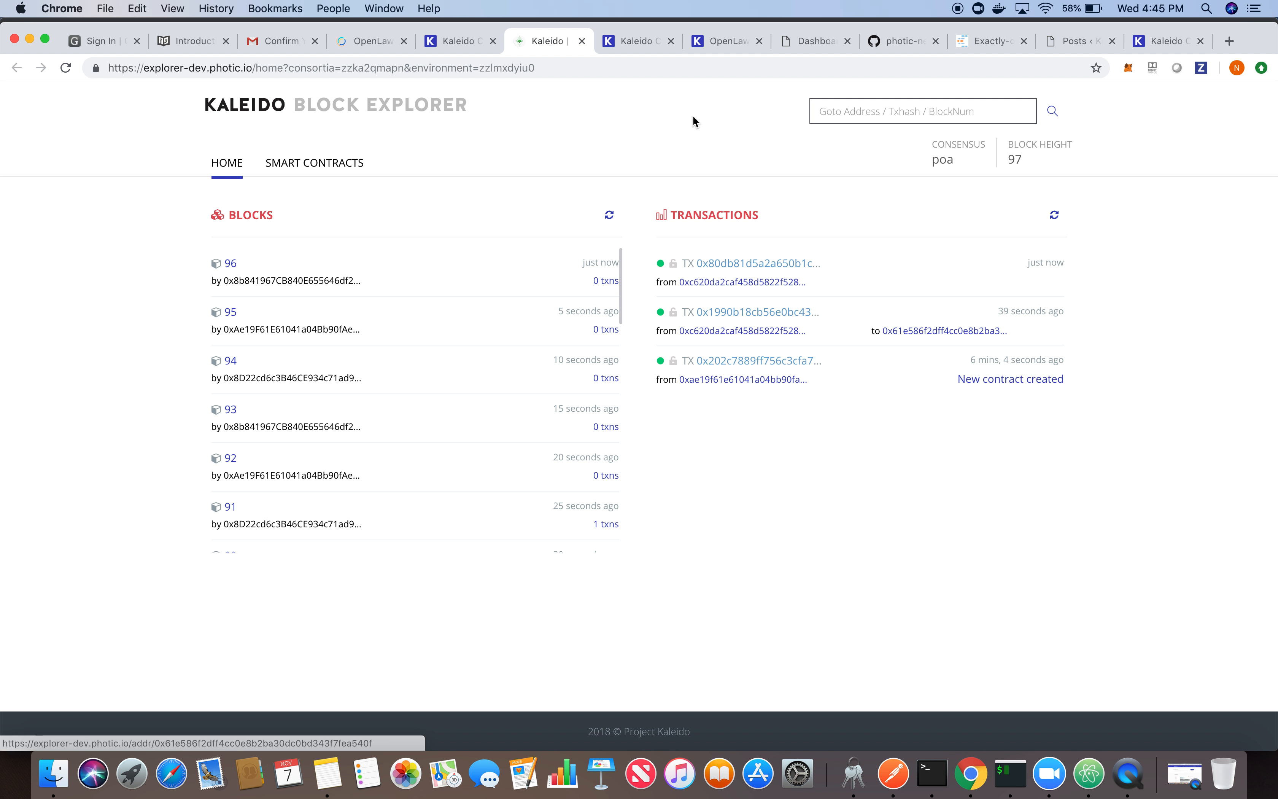
left_click(582, 41)
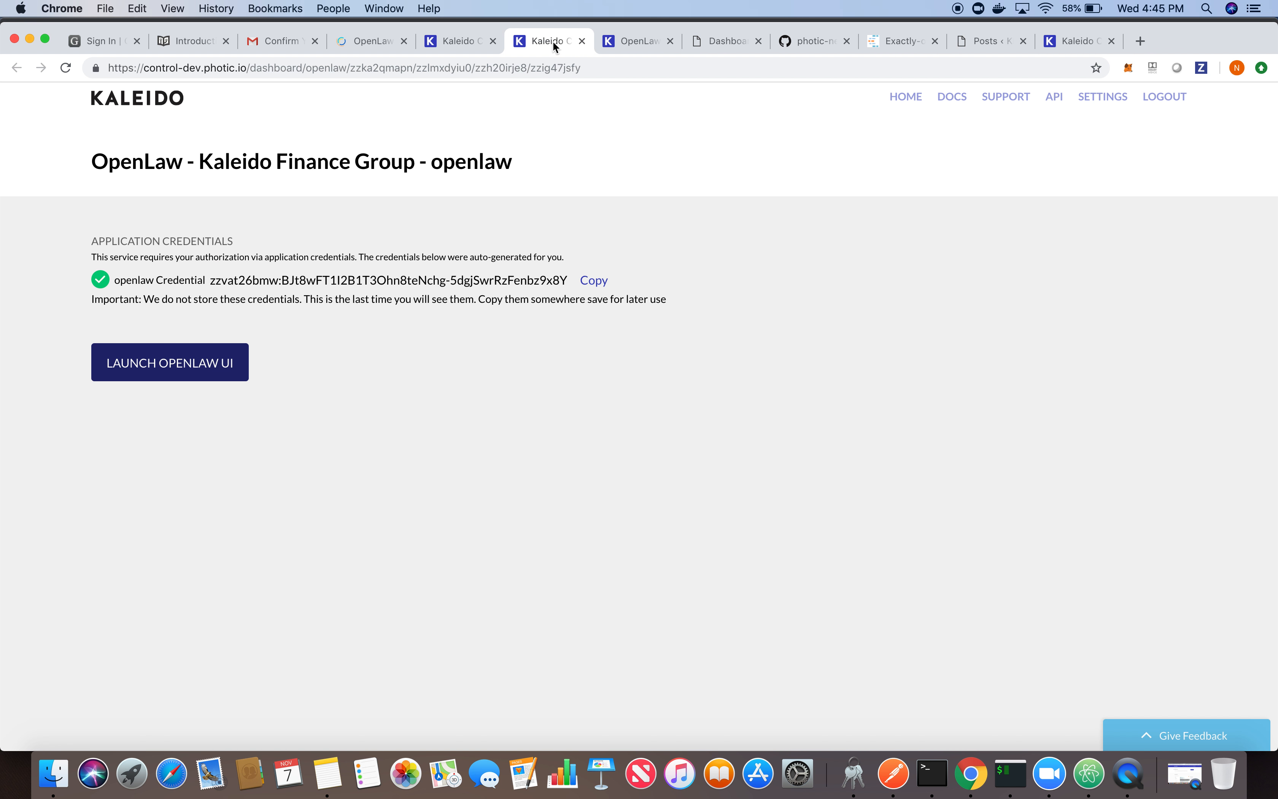
left_click(582, 41)
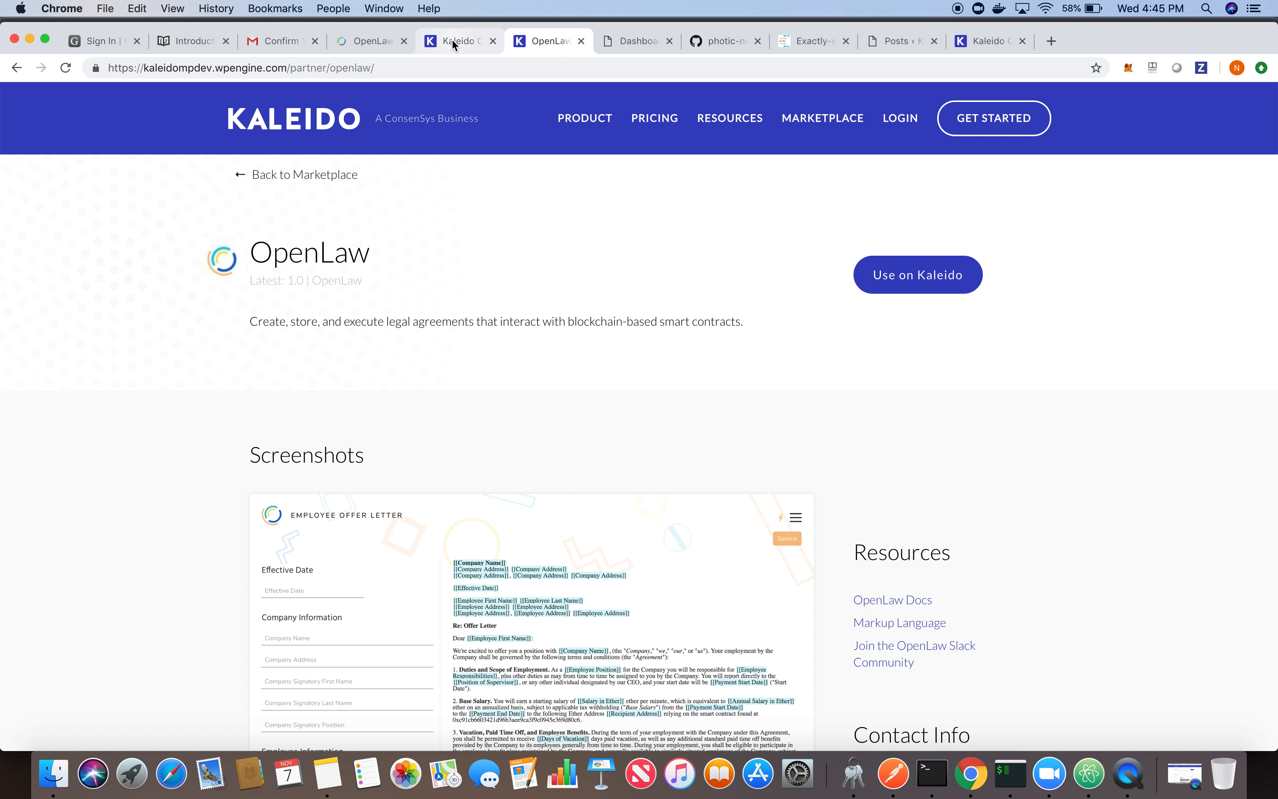